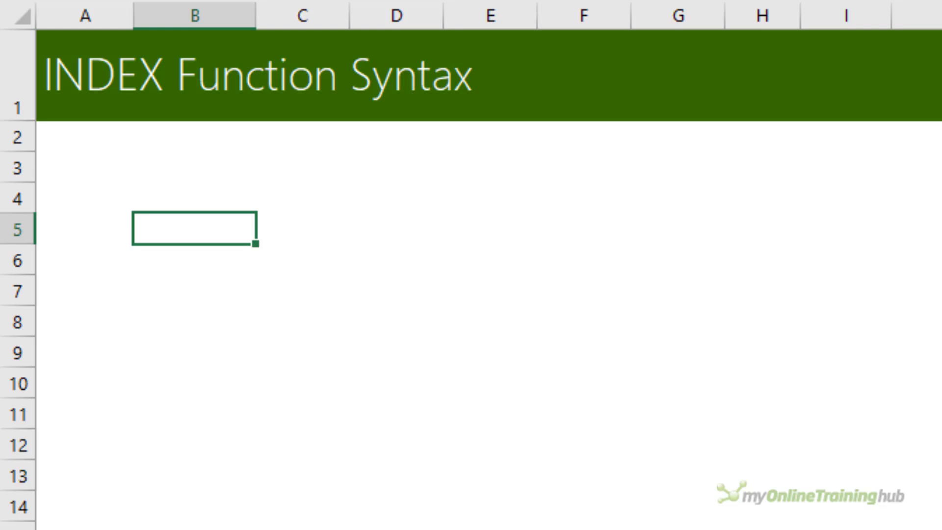
- Start an INDEX formula in B5 with =ind to display its argument syntax tooltip
{"action": "type", "text": "=ind"}
{"action": "key", "text": "Tab"}
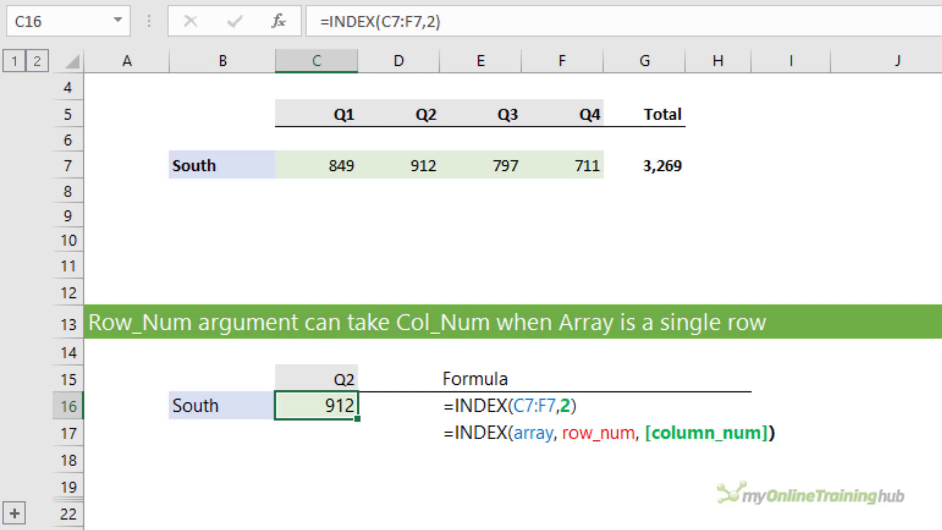
- Inspect the row_num argument of C16's INDEX, then reveal rows 20–21 and review C21's MATCH version
{"action": "key", "text": "F2"}
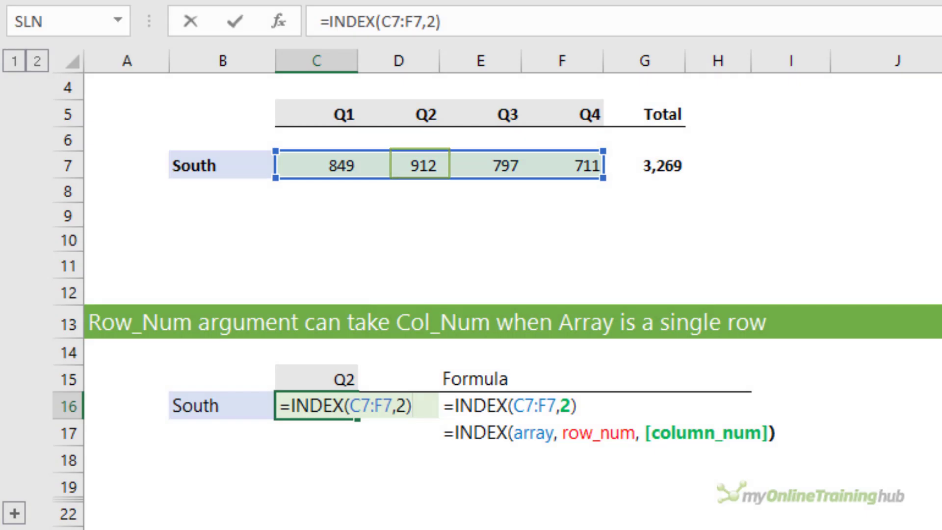
{"action": "key", "text": "Left"}
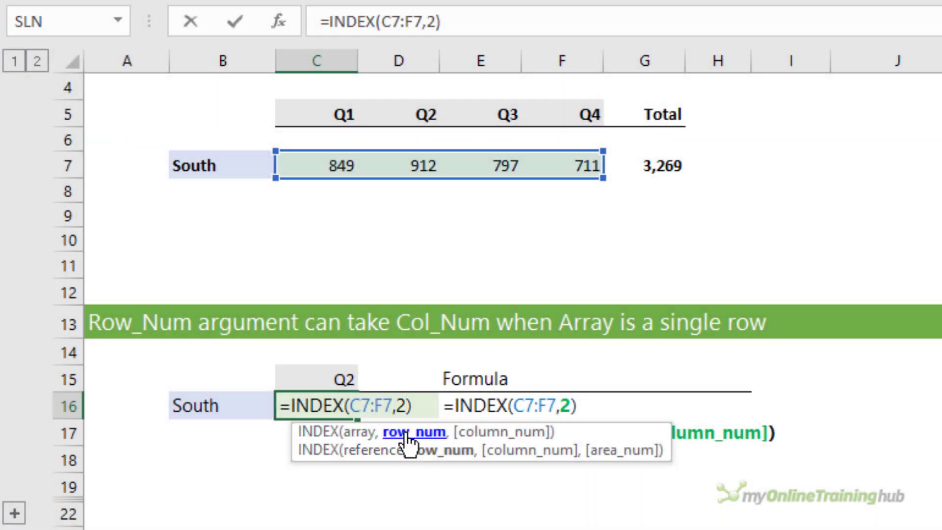
{"action": "left_click", "coordinate": [414, 432]}
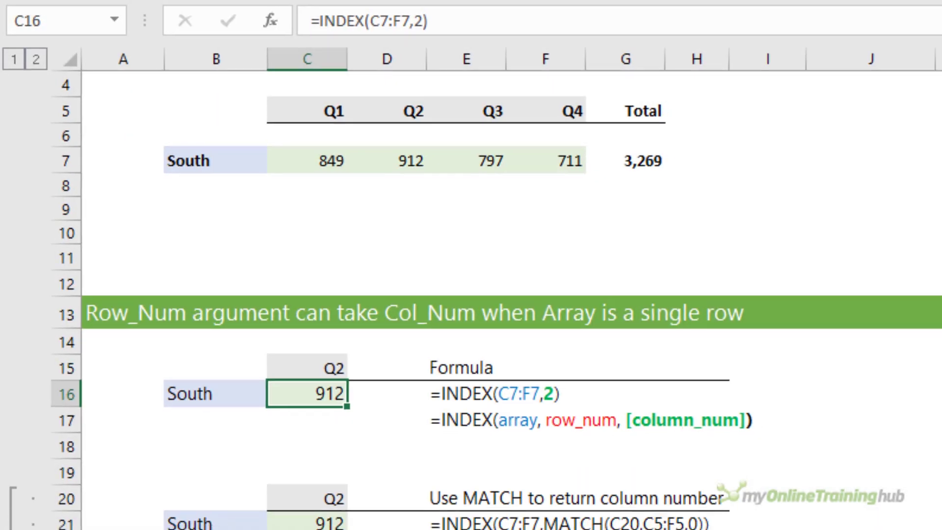
{"action": "left_click", "coordinate": [307, 487]}
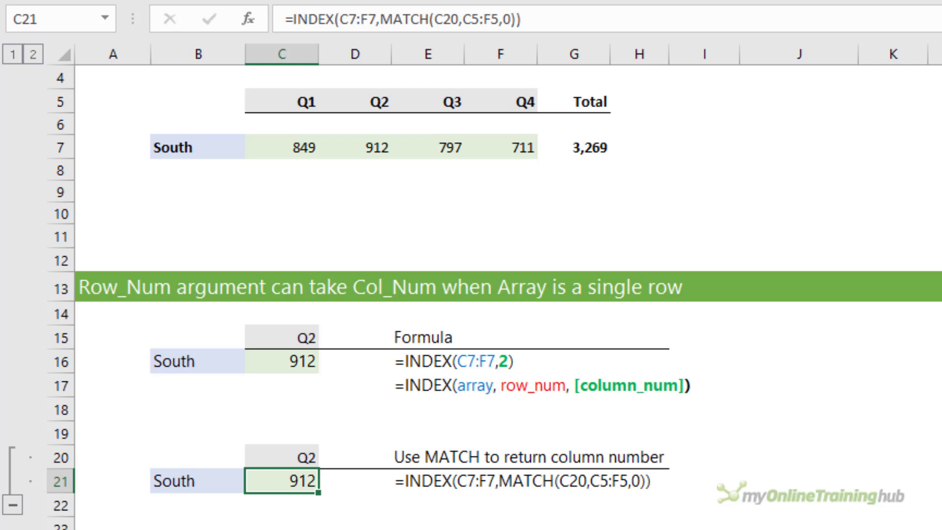
{"action": "key", "text": "F2"}
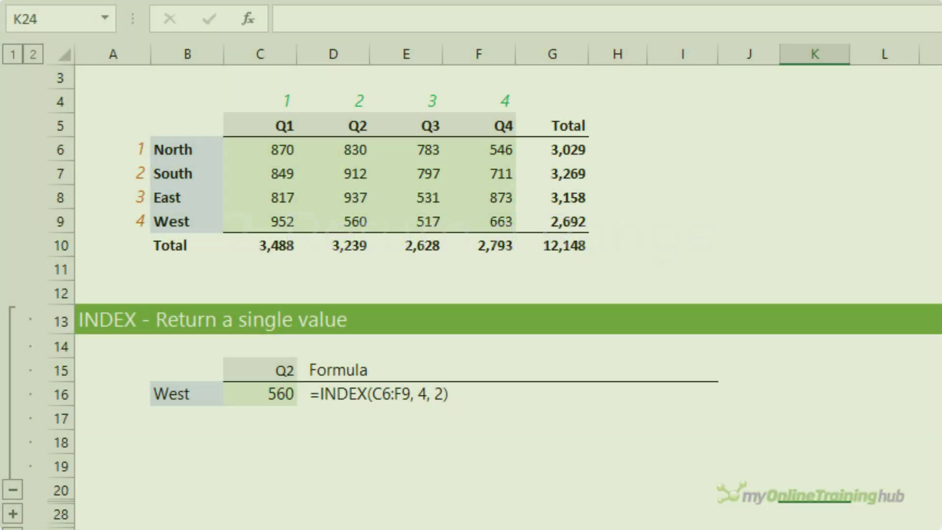
- Select C16, the single-value INDEX result of 912
{"action": "left_click", "coordinate": [260, 394]}
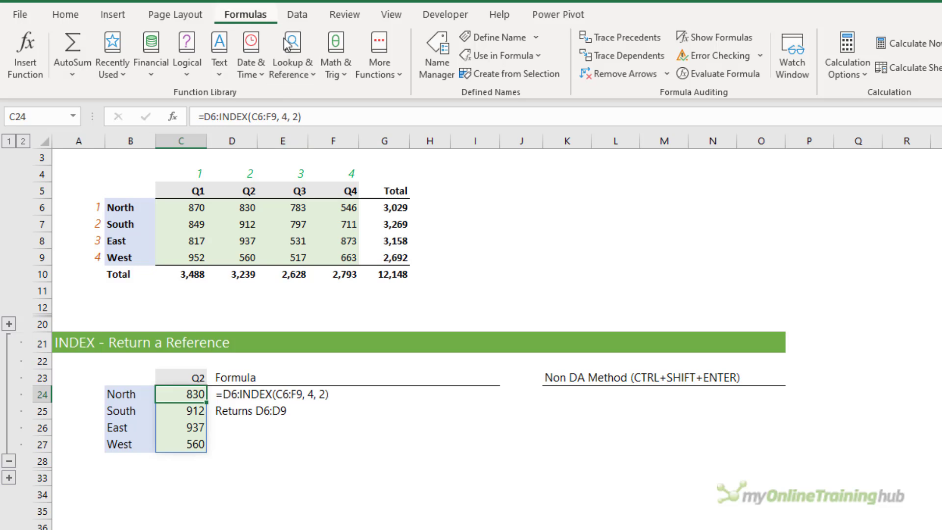
{"action": "left_click", "coordinate": [721, 74]}
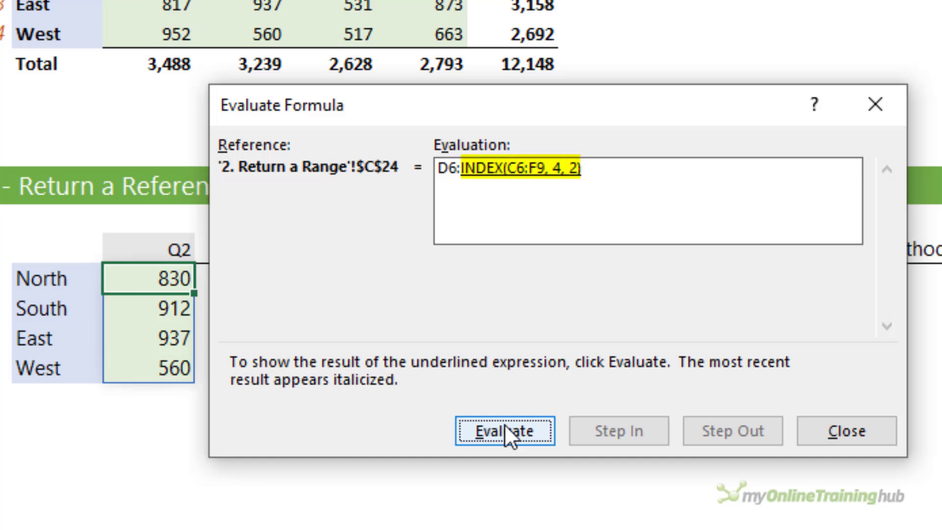
{"action": "left_click", "coordinate": [505, 426]}
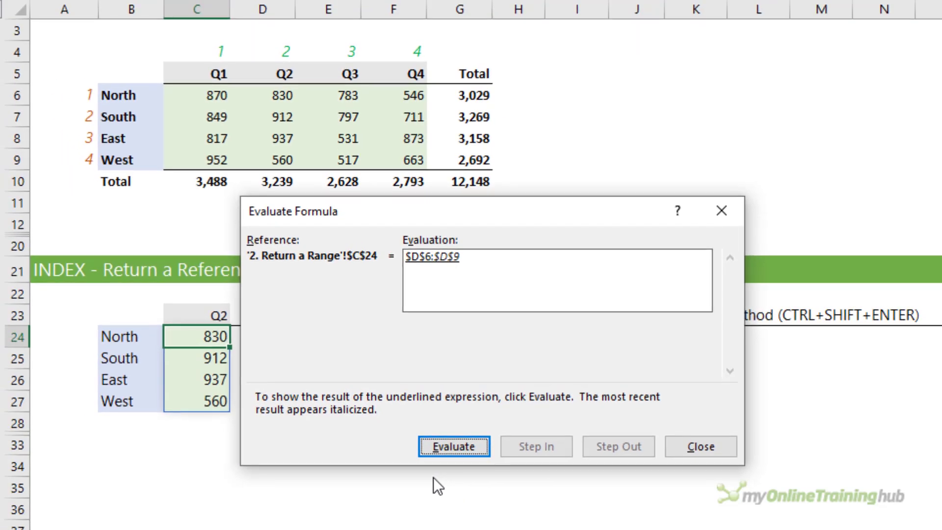
{"action": "left_click", "coordinate": [675, 445]}
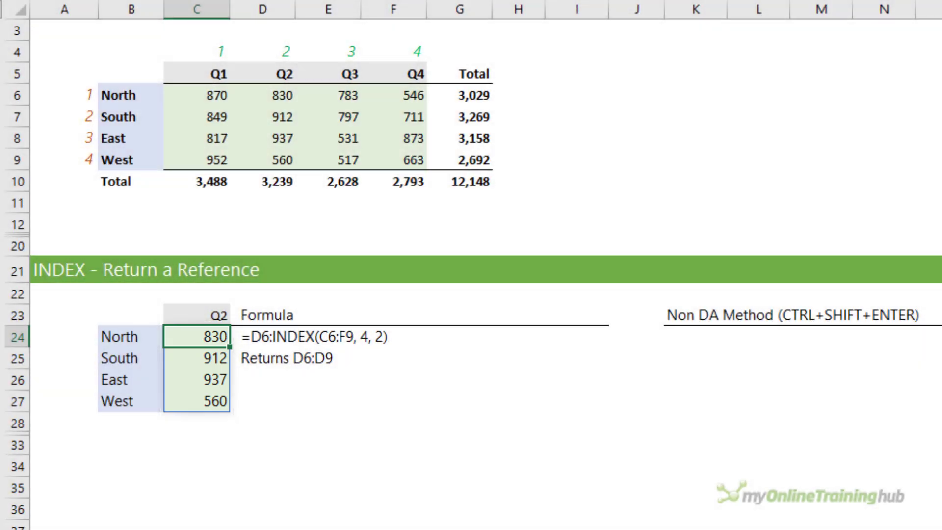
- Enter {=D6:INDEX(C6:F9,4,2)} as an array formula across K24:K27 and check results 830, 912, 937, 560
{"action": "left_click", "coordinate": [705, 336]}
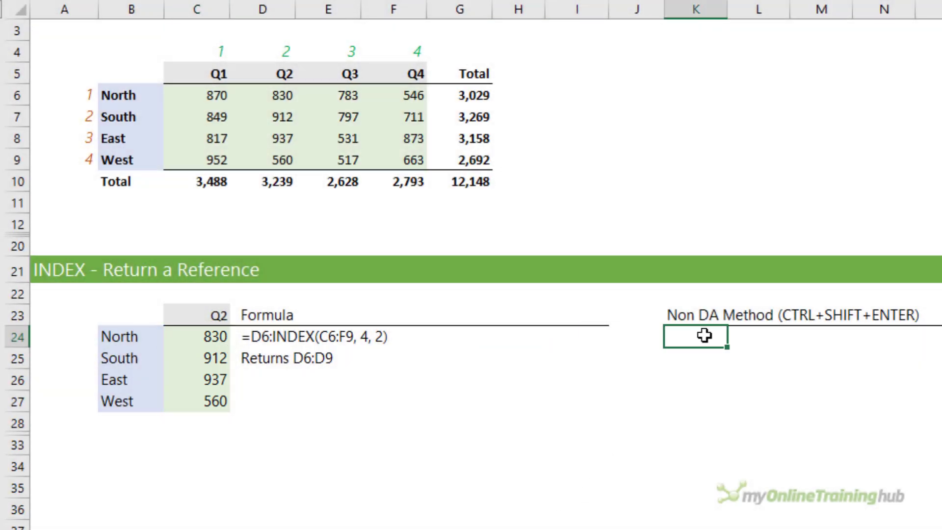
{"action": "left_click_drag", "start_coordinate": [708, 335], "coordinate": [709, 406]}
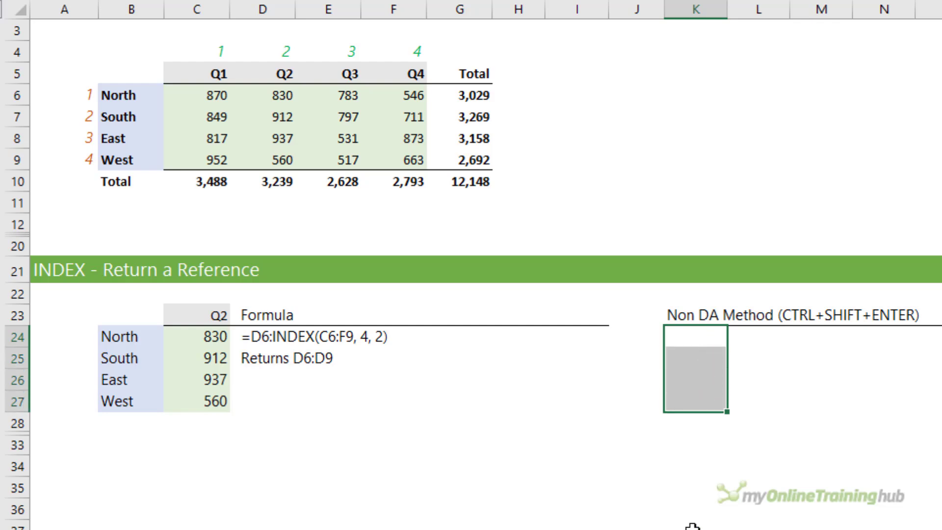
{"action": "type", "text": "=D"}
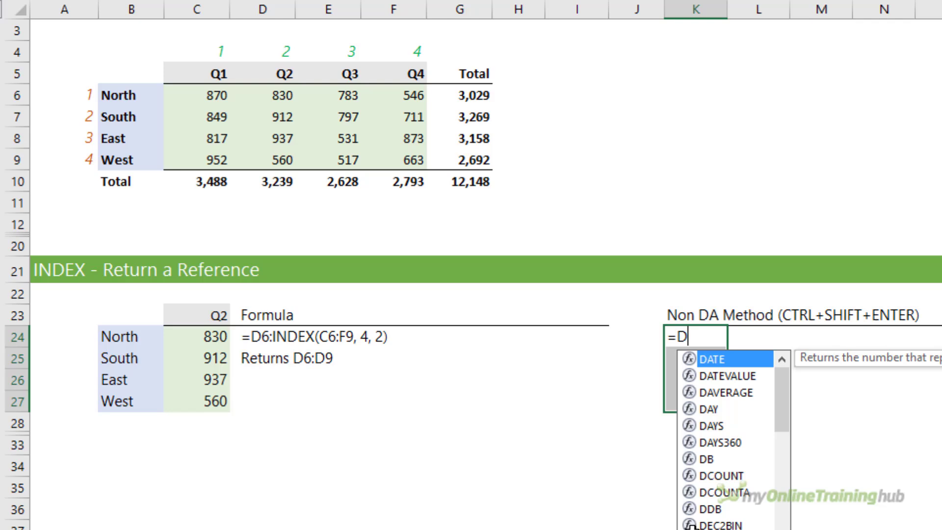
{"action": "type", "text": "6:in"}
{"action": "key", "text": "Tab"}
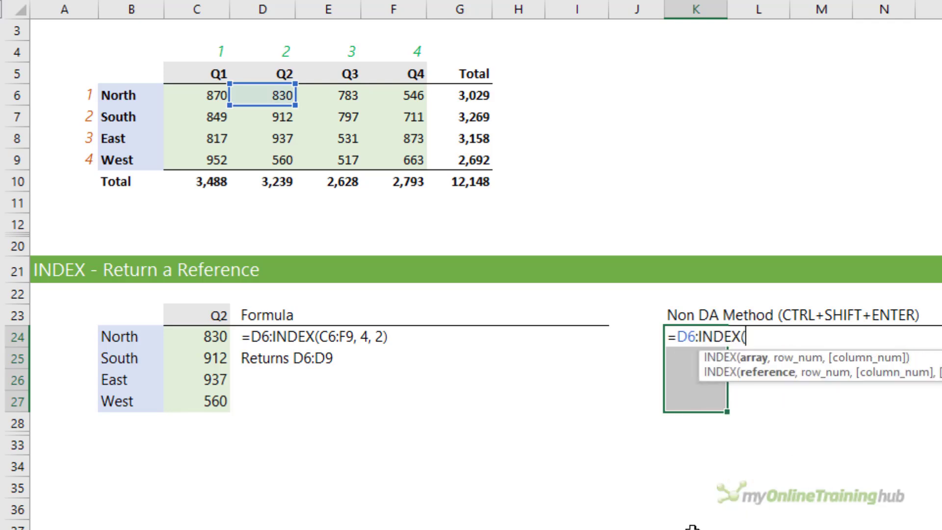
{"action": "left_click_drag", "start_coordinate": [207, 95], "coordinate": [415, 162]}
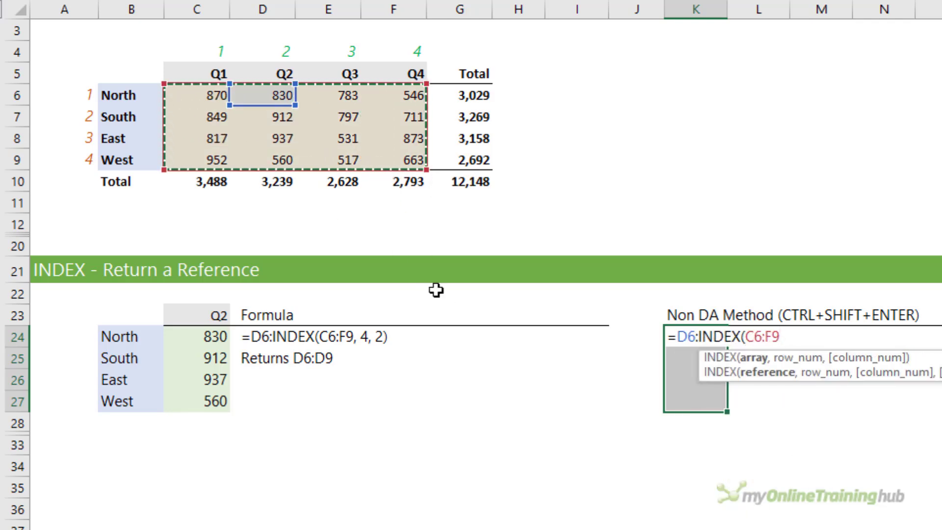
{"action": "type", "text": ","}
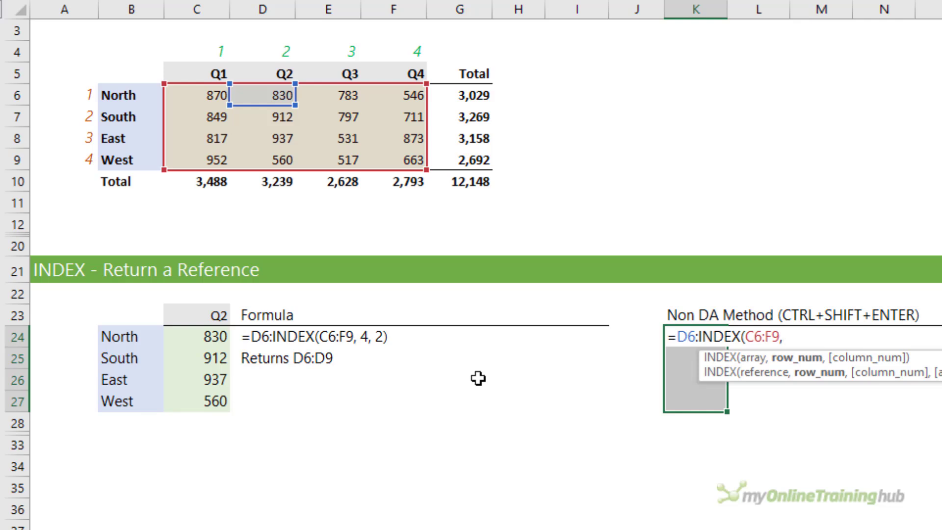
{"action": "type", "text": "4,2"}
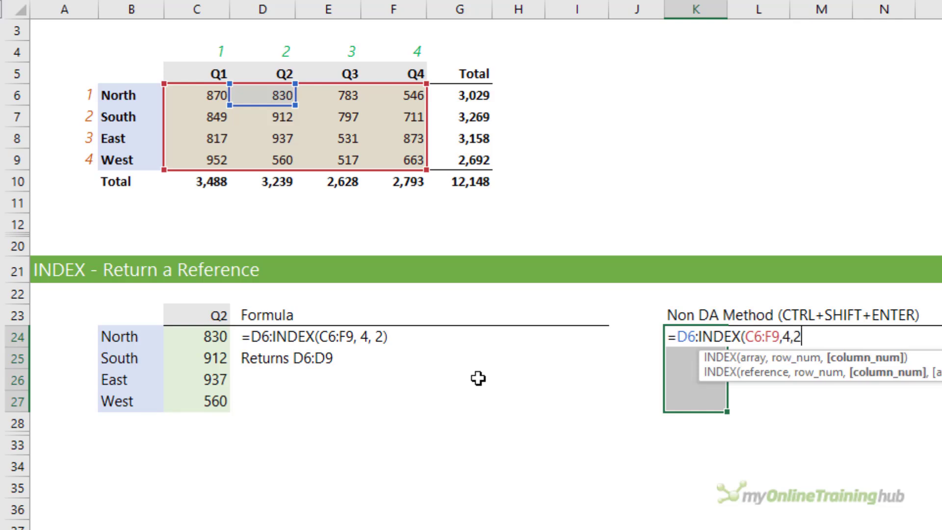
{"action": "type", "text": ")"}
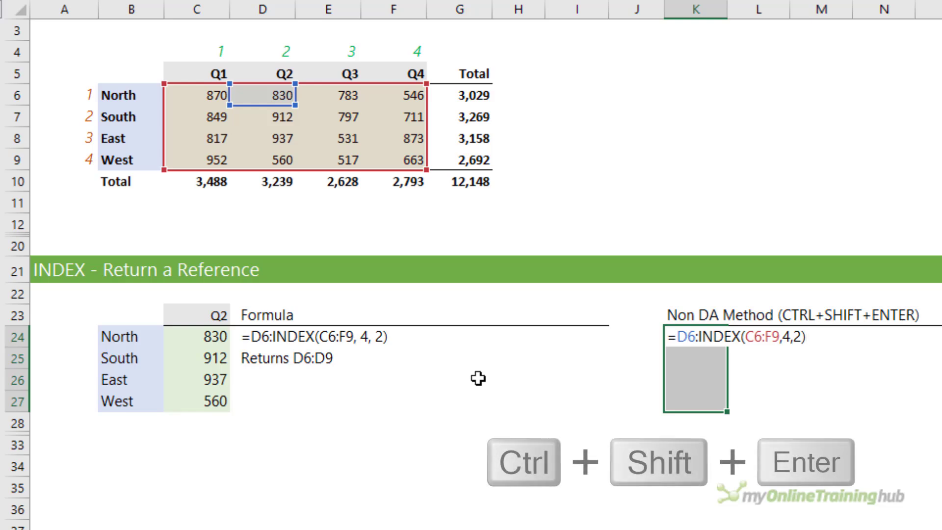
{"action": "key", "text": "ctrl+shift+Return"}
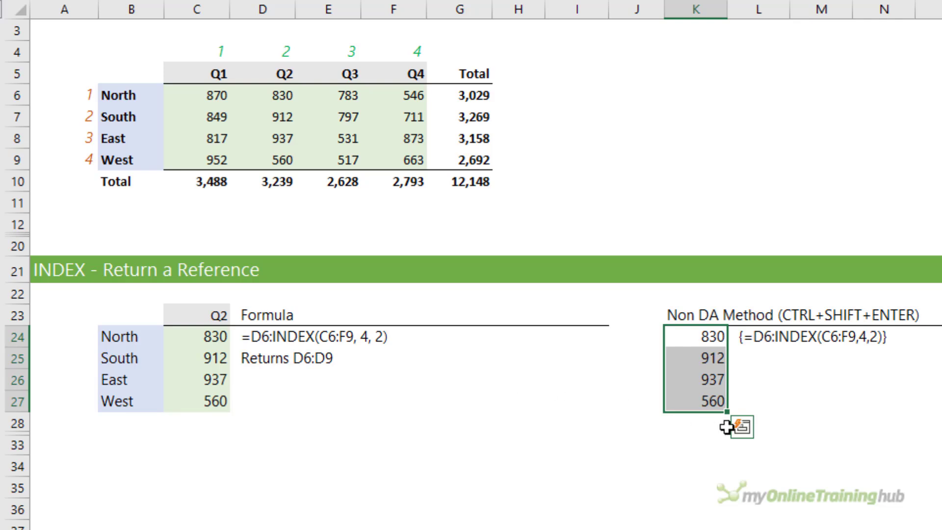
{"action": "left_click", "coordinate": [693, 398]}
{"action": "key", "text": "Up"}
{"action": "key", "text": "Up"}
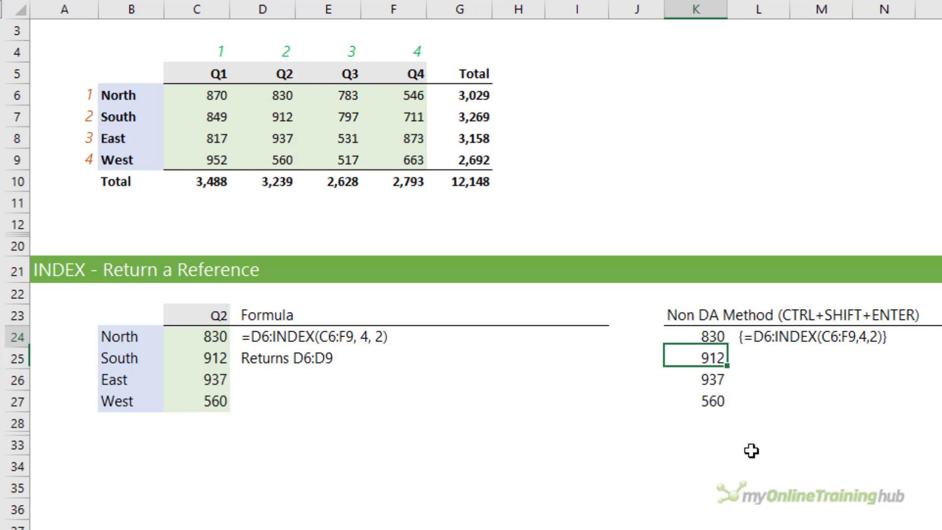
{"action": "key", "text": "Up"}
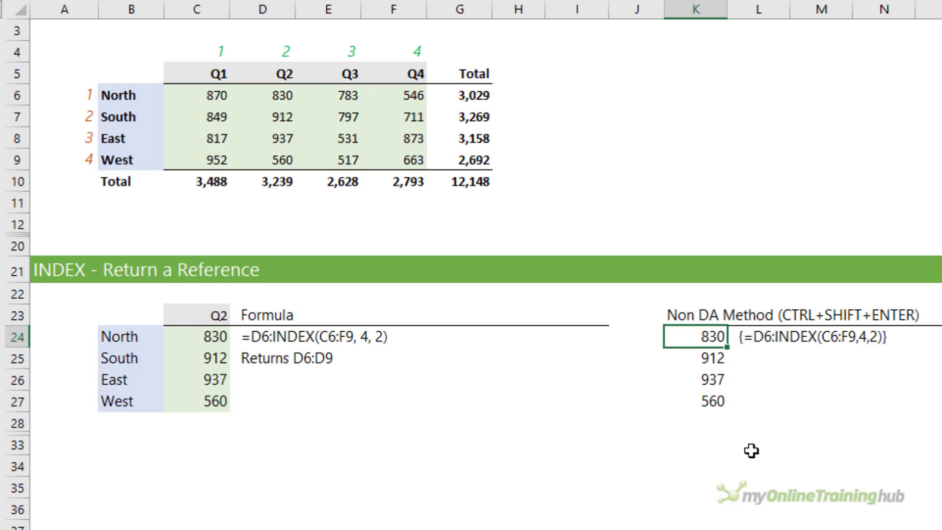
- Clear the array formula from K24:K27, leaving K24 empty and selected
{"action": "key", "text": "ctrl+shift+Down"}
{"action": "key", "text": "Delete"}
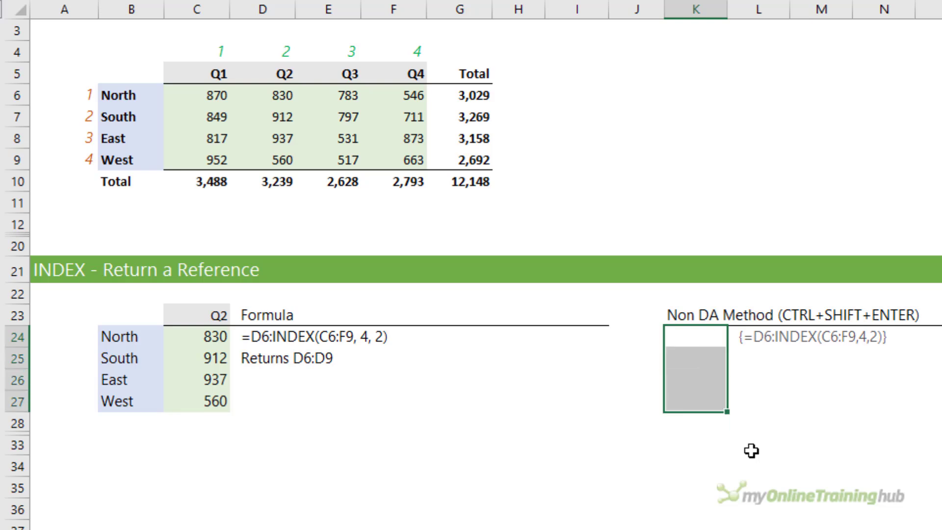
{"action": "key", "text": "Up"}
{"action": "key", "text": "Down"}
- Re-enter {=D6:INDEX(C6:F9,4,2)} as an array formula in K24 alone, returning 830
{"action": "type", "text": "=D6:INDEX("}
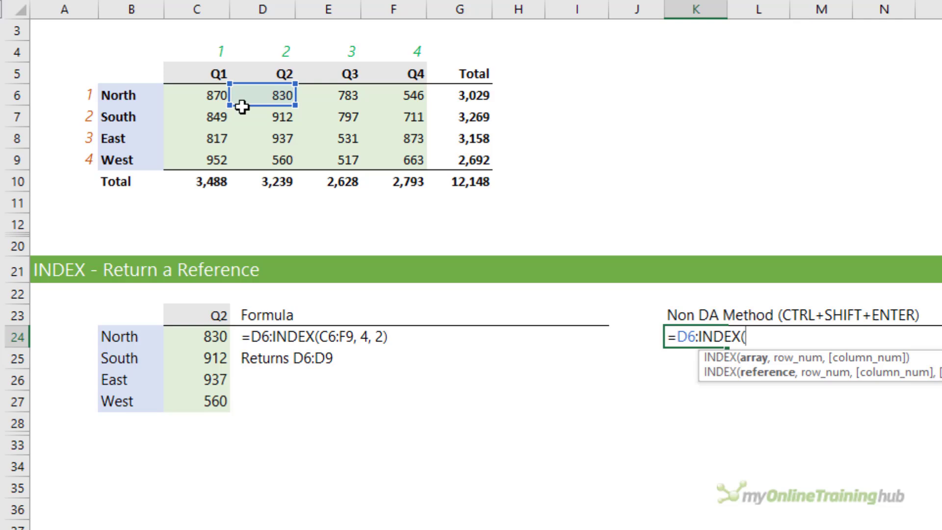
{"action": "left_click_drag", "start_coordinate": [216, 99], "coordinate": [393, 167]}
{"action": "type", "text": ","}
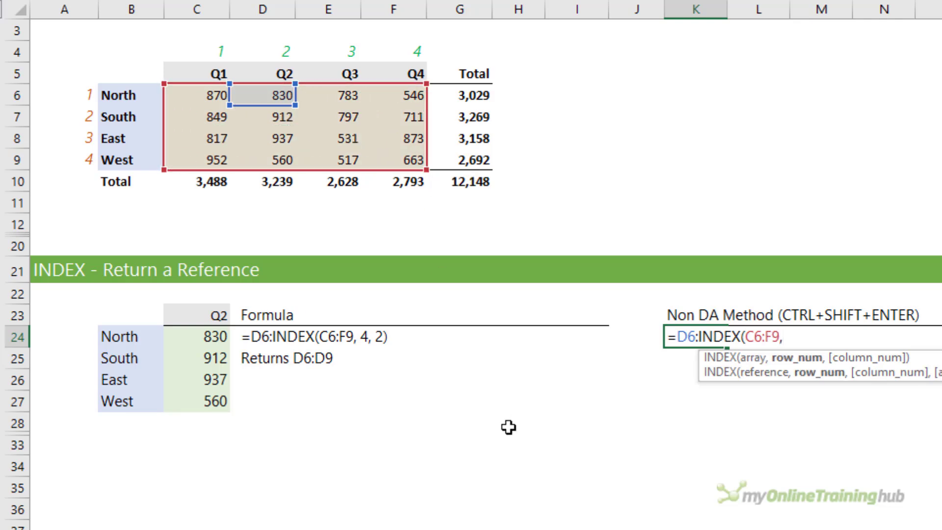
{"action": "type", "text": "4,2)"}
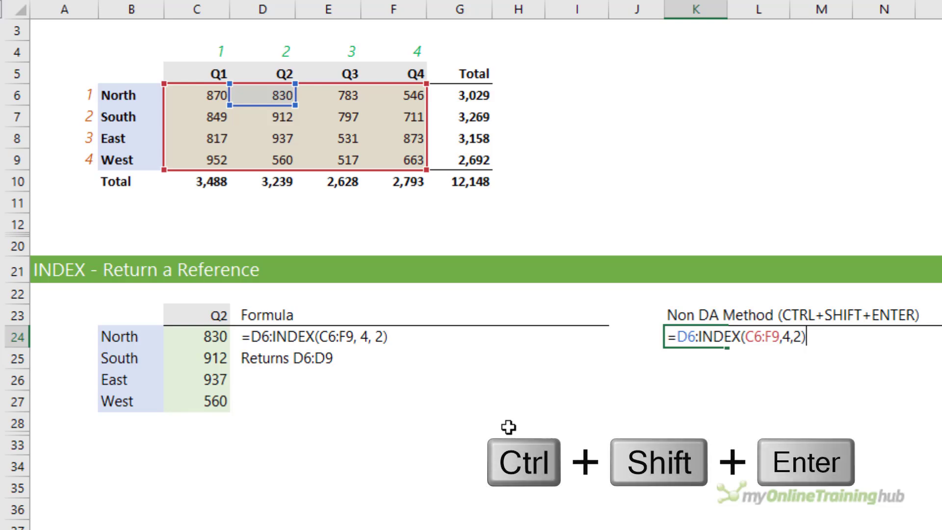
{"action": "key", "text": "ctrl+shift+Return"}
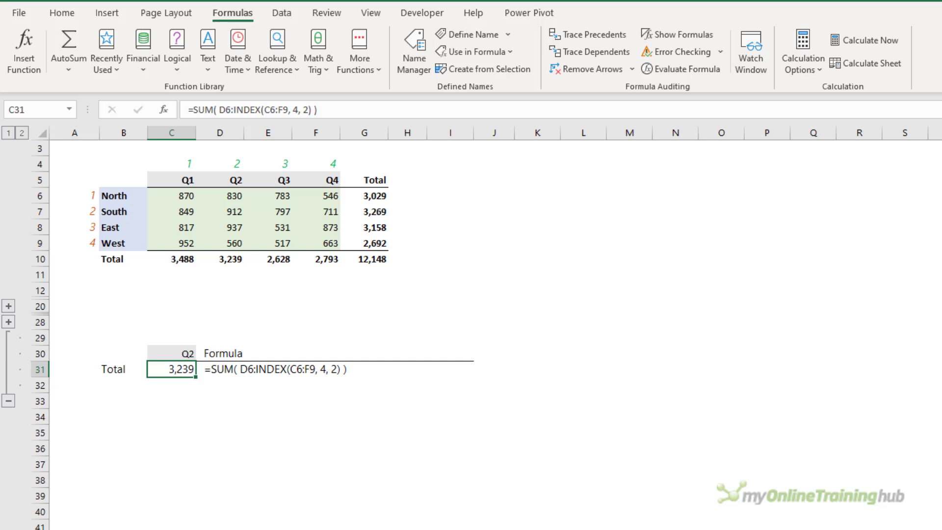
- Evaluate C31's SUM formula step by step, resolving its INDEX part to a cell reference
{"action": "left_click", "coordinate": [667, 71]}
{"action": "left_click", "coordinate": [444, 464]}
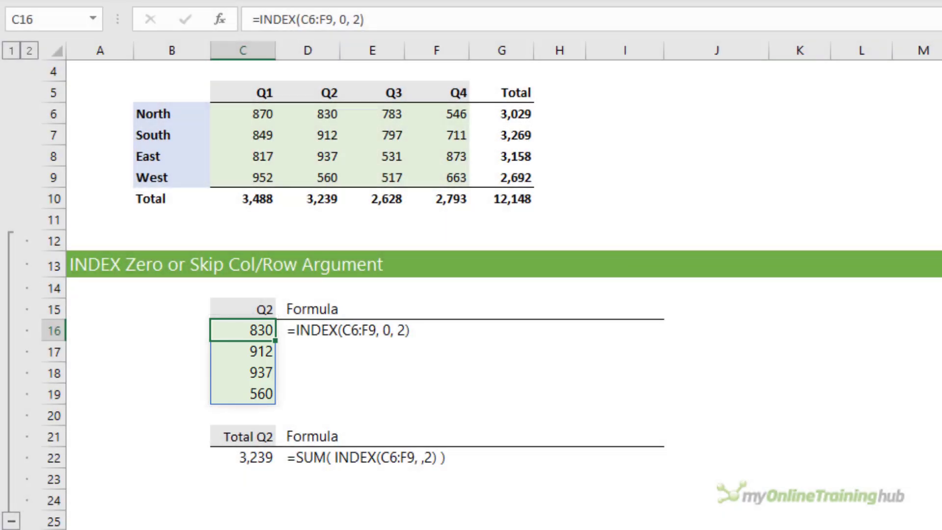
- Evaluate C22's Total Q2 formula, resolving INDEX to D6:D9 and the SUM to 3,239
{"action": "left_click", "coordinate": [251, 458]}
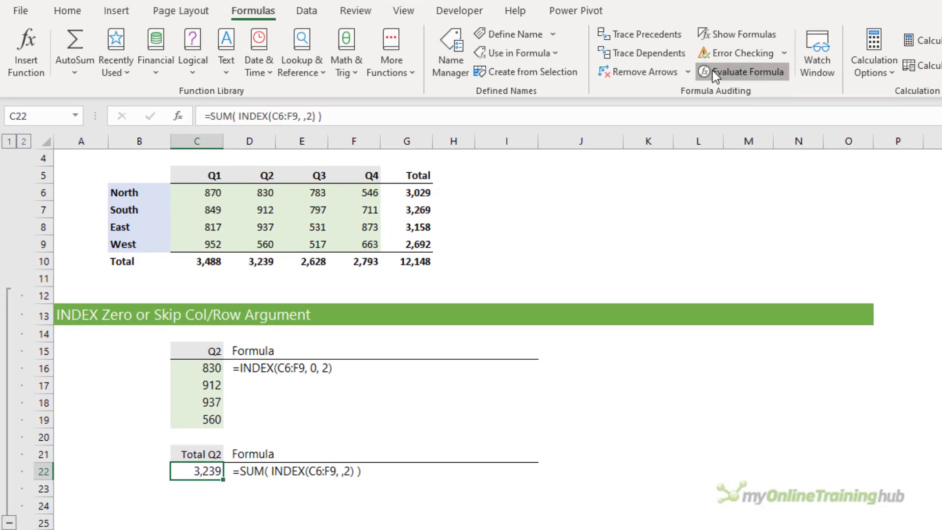
{"action": "left_click", "coordinate": [713, 72]}
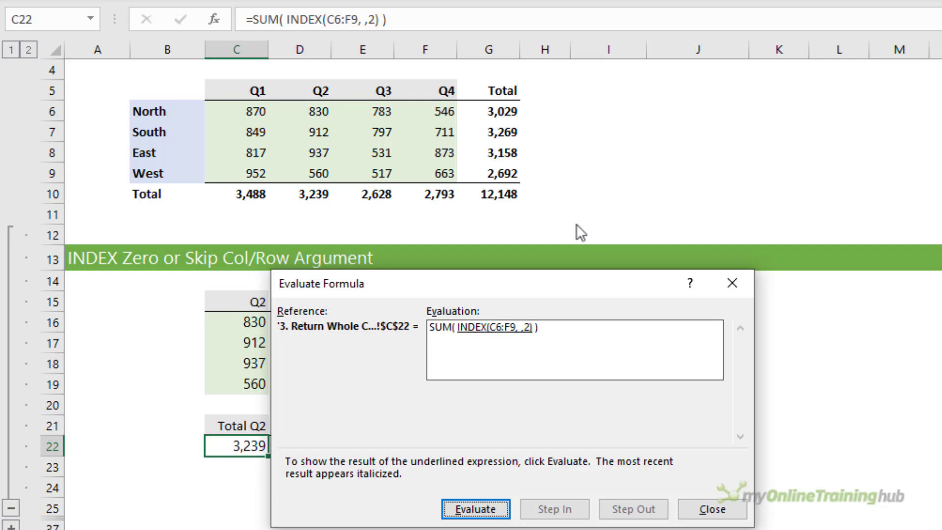
{"action": "key", "text": "Return"}
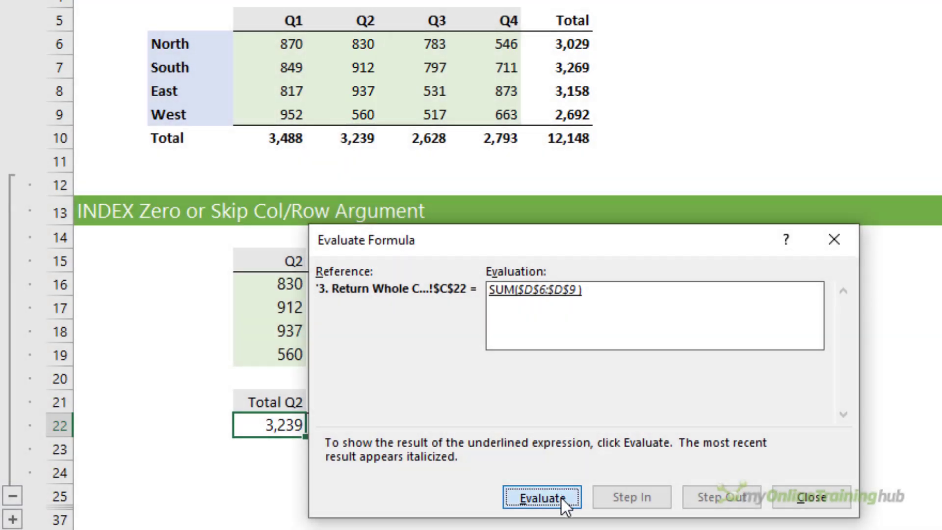
{"action": "left_click", "coordinate": [561, 497]}
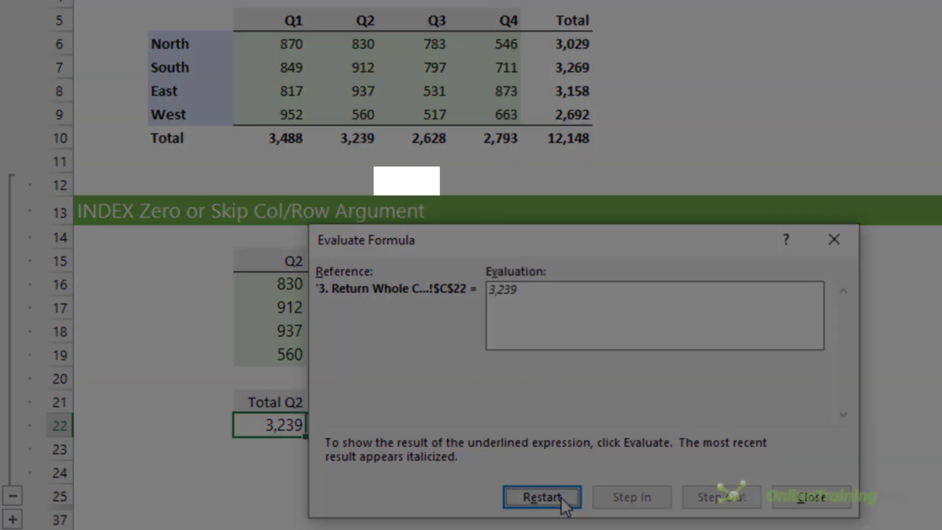
{"action": "left_click", "coordinate": [787, 498]}
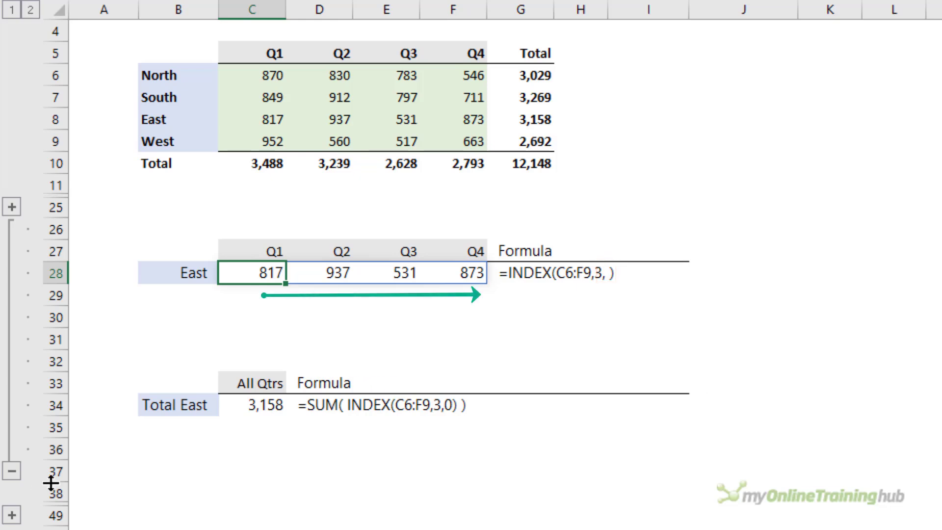
- Select the Total East result in C34
{"action": "left_click", "coordinate": [251, 407]}
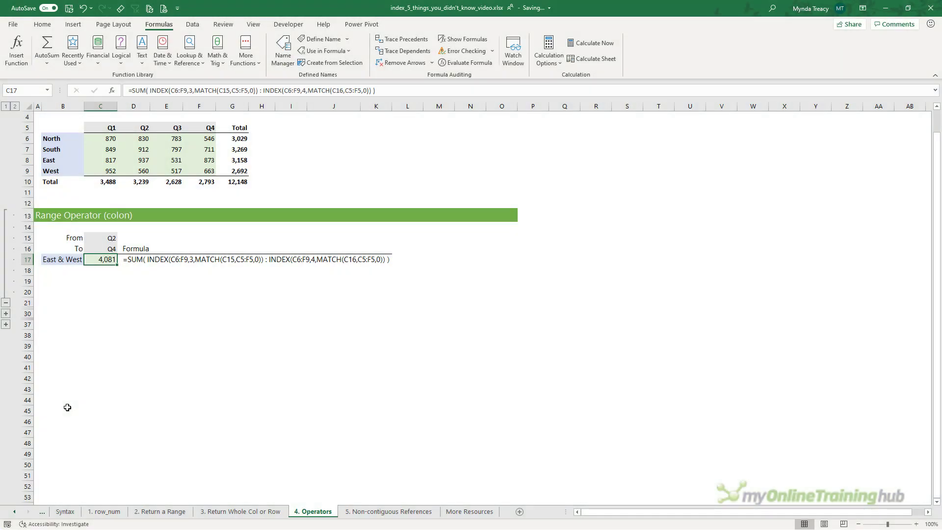
{"action": "left_click", "coordinate": [147, 511]}
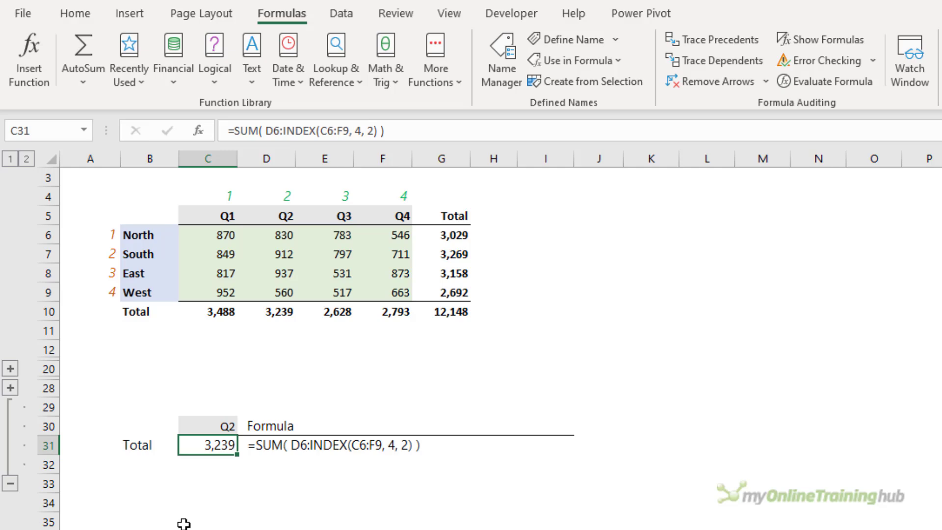
{"action": "left_click", "coordinate": [802, 77]}
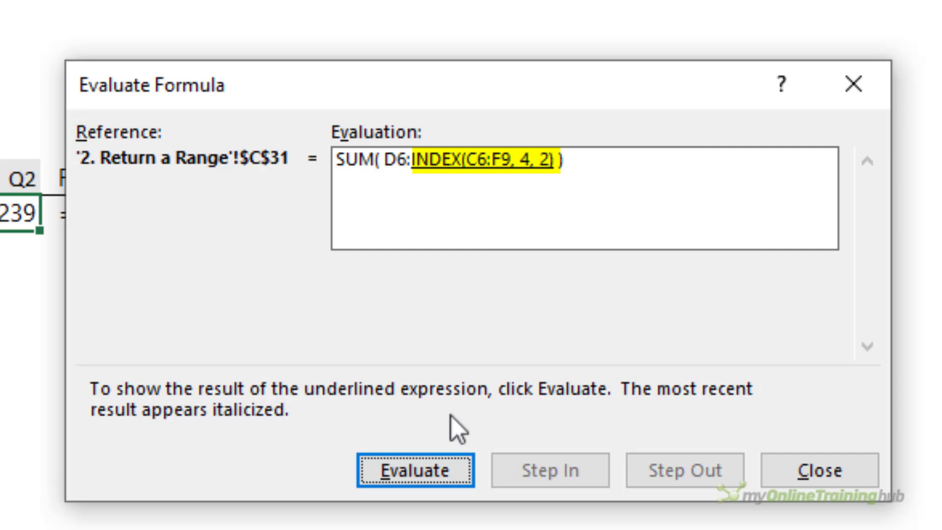
{"action": "left_click", "coordinate": [415, 472]}
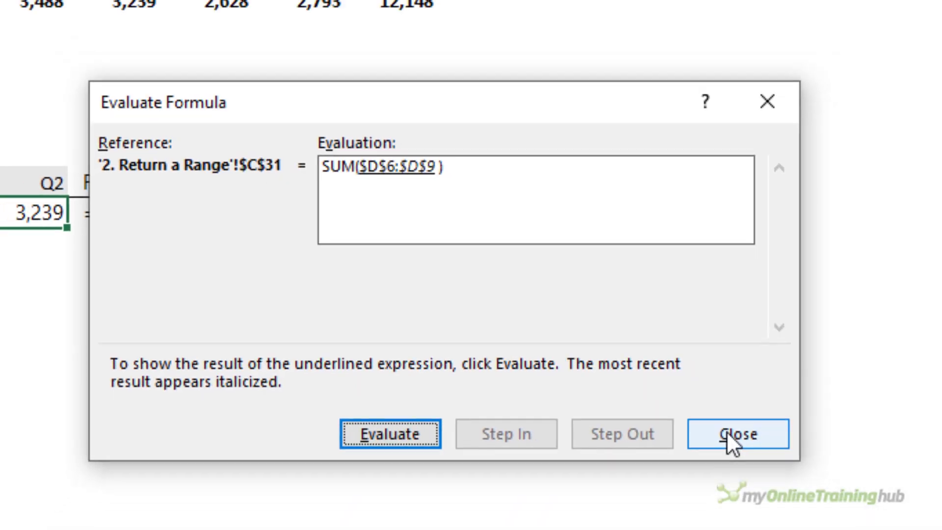
{"action": "left_click", "coordinate": [798, 472]}
{"action": "left_click", "coordinate": [387, 508]}
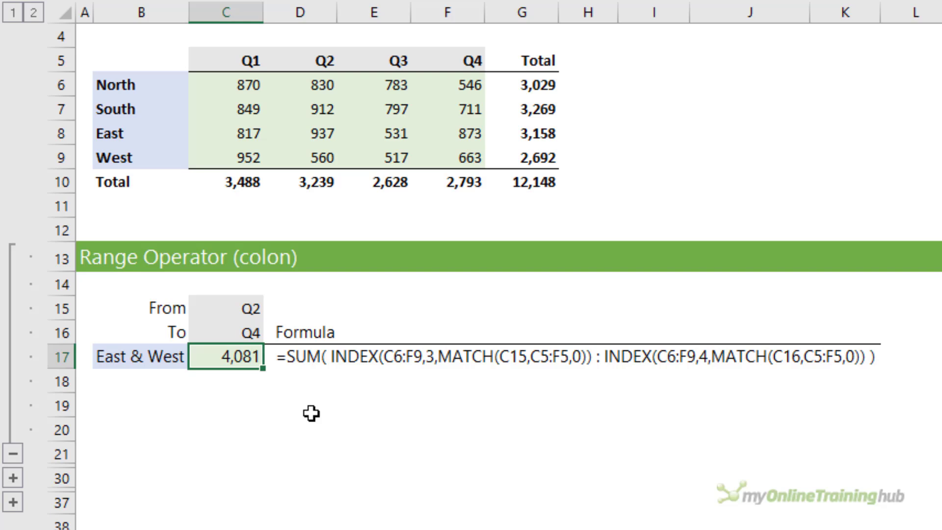
- Change From to Q1 in C15 and To to Q3 in C16, giving East & West 4,314 in C17
{"action": "left_click", "coordinate": [220, 303]}
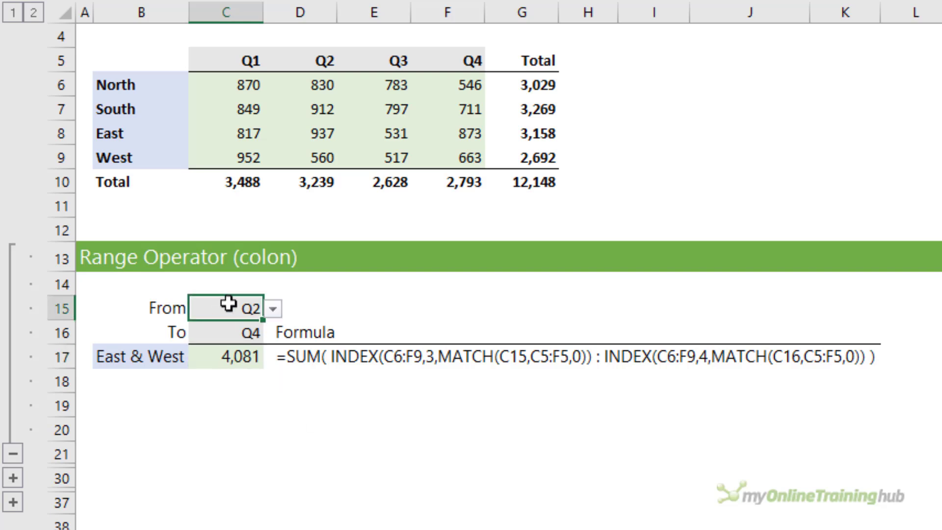
{"action": "left_click", "coordinate": [274, 310]}
{"action": "left_click", "coordinate": [253, 325]}
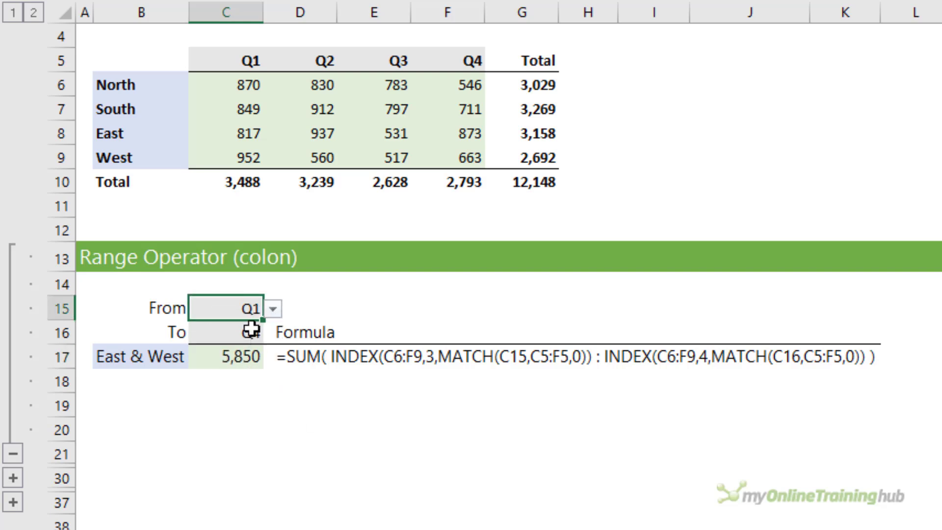
{"action": "left_click", "coordinate": [252, 329]}
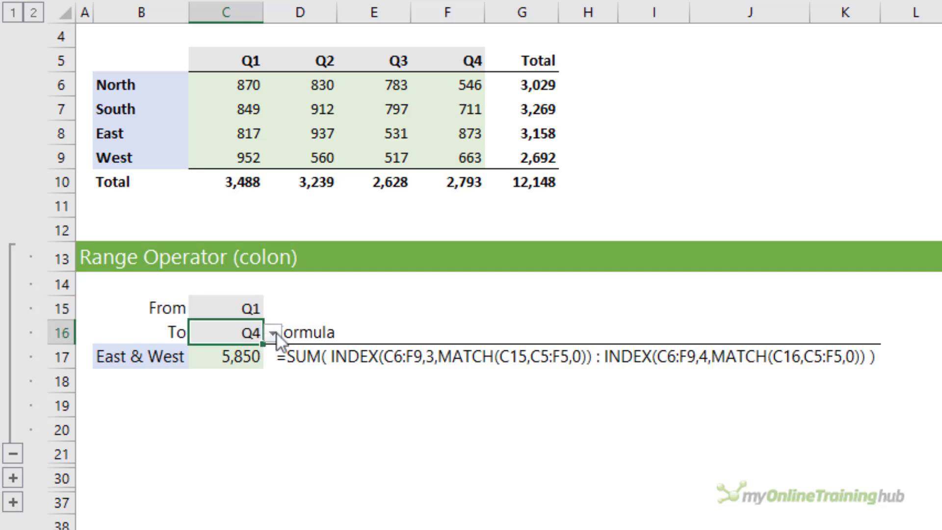
{"action": "left_click", "coordinate": [275, 333]}
{"action": "left_click", "coordinate": [267, 379]}
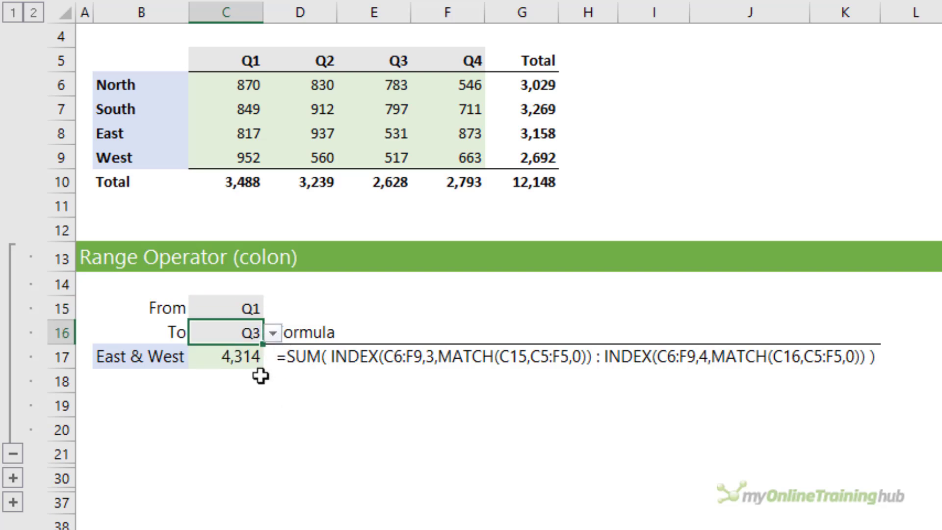
{"action": "left_click", "coordinate": [228, 362]}
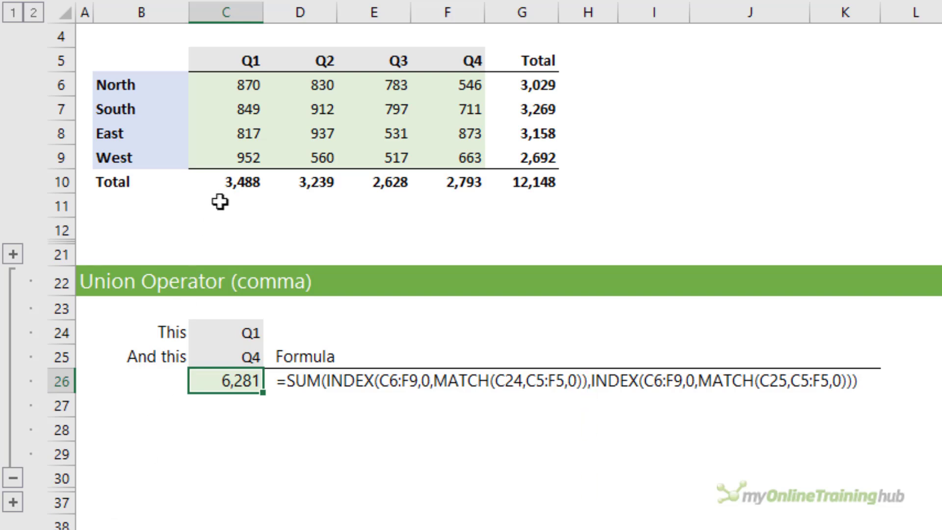
- Select the Q1 total 3,488 and Q4 total 2,793 to compare with the union result
{"action": "left_click", "coordinate": [227, 178]}
{"action": "left_click", "coordinate": [444, 187], "text": "ctrl"}
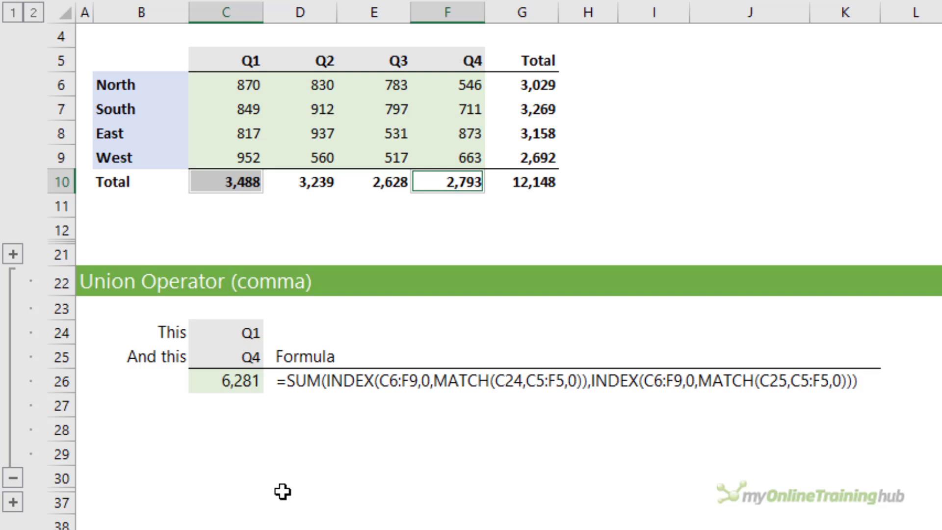
{"action": "left_click", "coordinate": [239, 384]}
- Switch the union's first quarter in C24 to Q2, then select the Q2 total 3,239 and Q4 total
{"action": "left_click", "coordinate": [246, 333]}
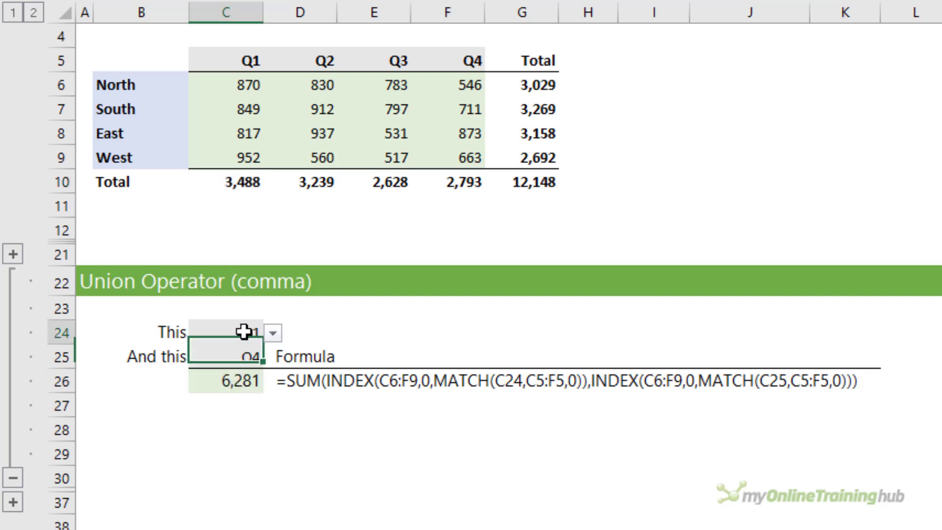
{"action": "left_click", "coordinate": [273, 333]}
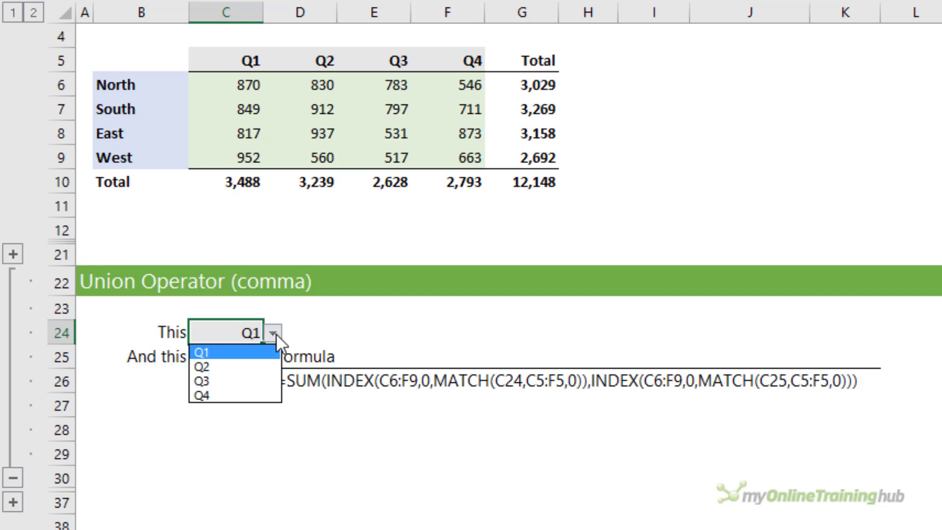
{"action": "left_click", "coordinate": [246, 366]}
{"action": "left_click", "coordinate": [306, 185]}
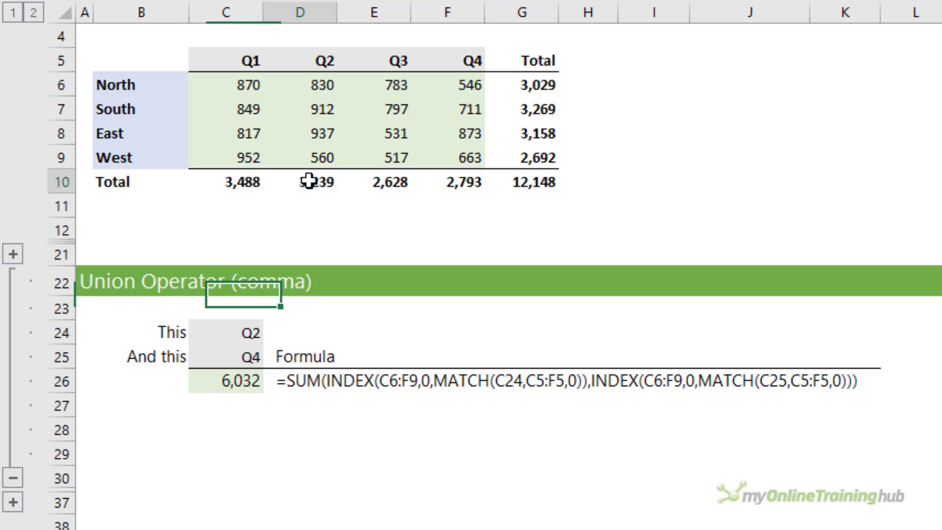
{"action": "left_click", "coordinate": [454, 183], "text": "ctrl"}
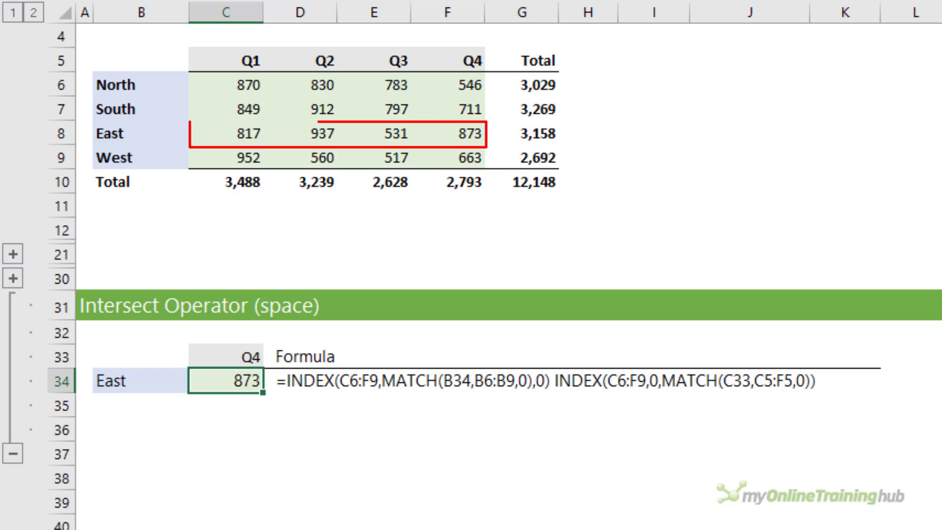
- Set the intersect example's region to North and its quarter to Q2
{"action": "left_click", "coordinate": [170, 391]}
{"action": "left_click", "coordinate": [197, 383]}
{"action": "left_click", "coordinate": [176, 398]}
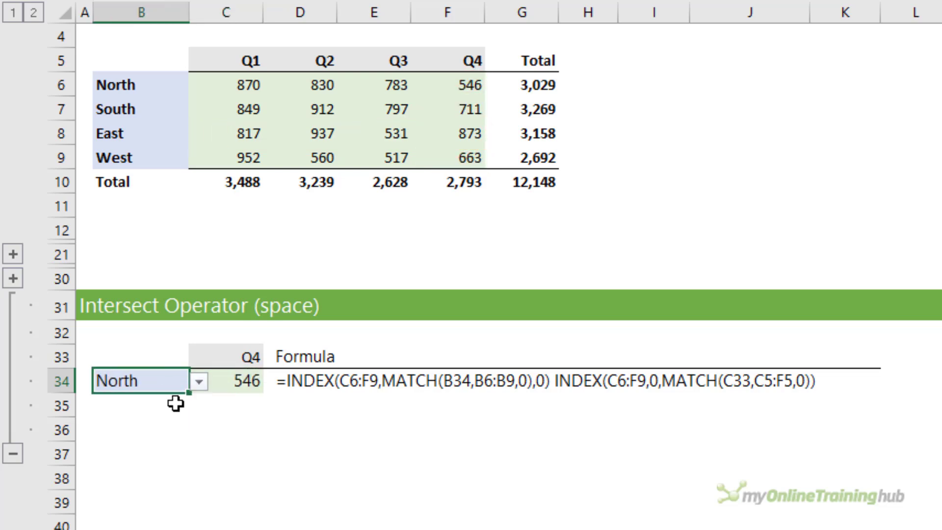
{"action": "left_click", "coordinate": [221, 363]}
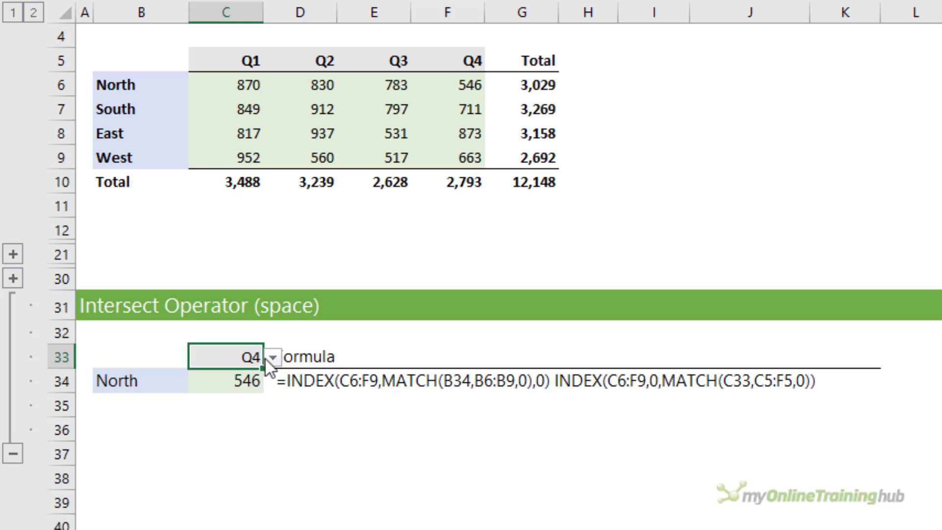
{"action": "left_click", "coordinate": [273, 358]}
{"action": "left_click", "coordinate": [246, 394]}
- Switch the region to East, check the 937 result, and begin defining the name East
{"action": "left_click", "coordinate": [184, 383]}
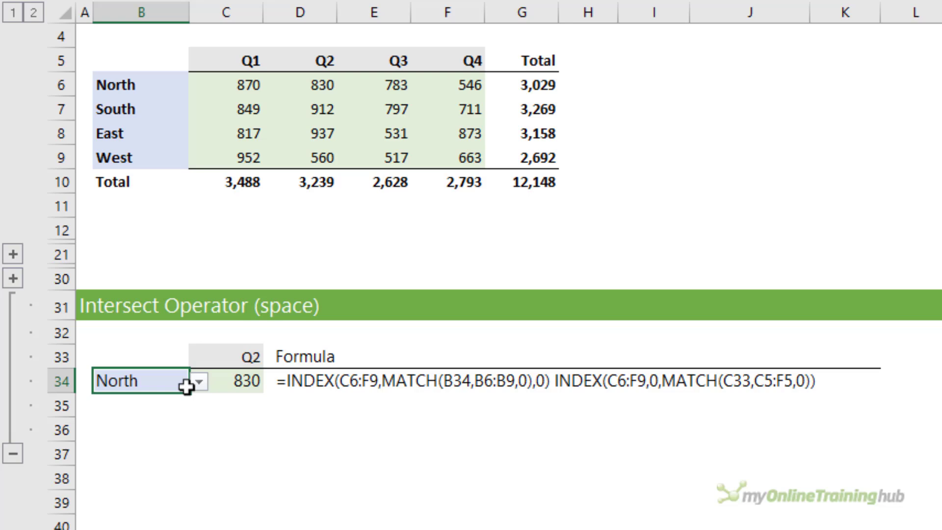
{"action": "left_click", "coordinate": [199, 382]}
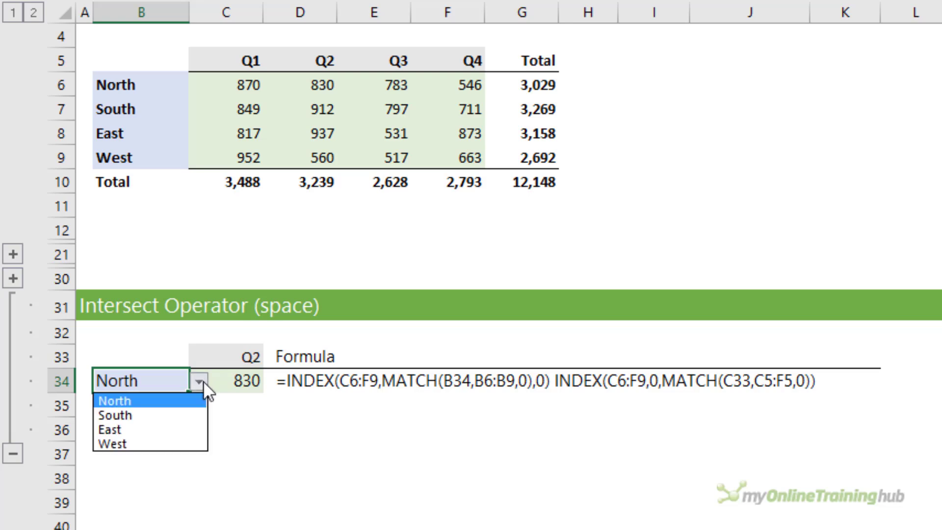
{"action": "left_click", "coordinate": [165, 430]}
{"action": "key", "text": "Right"}
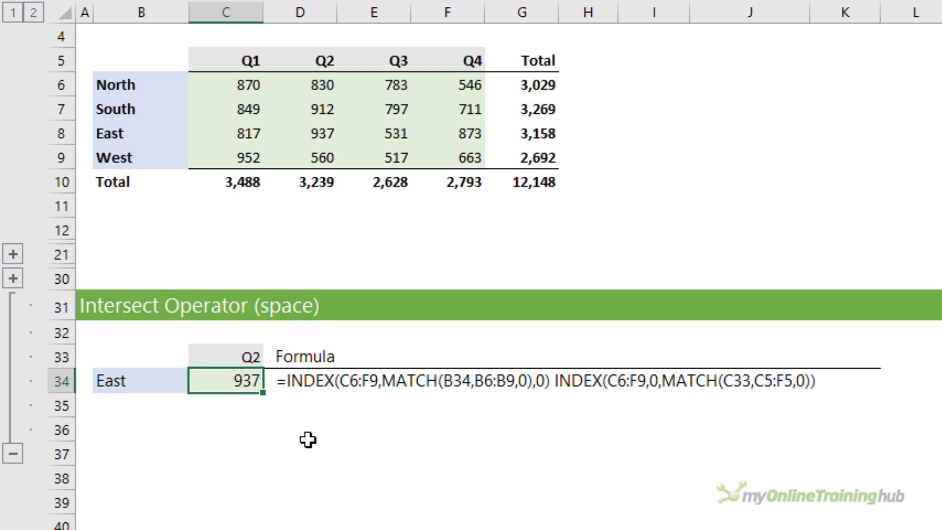
{"action": "key", "text": "Right"}
{"action": "key", "text": "Left"}
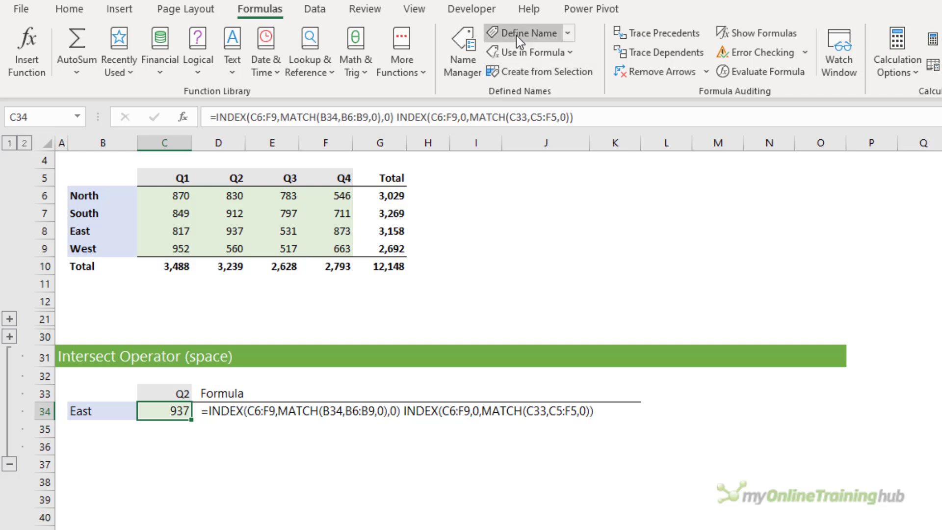
{"action": "left_click", "coordinate": [520, 33]}
{"action": "left_click", "coordinate": [393, 499]}
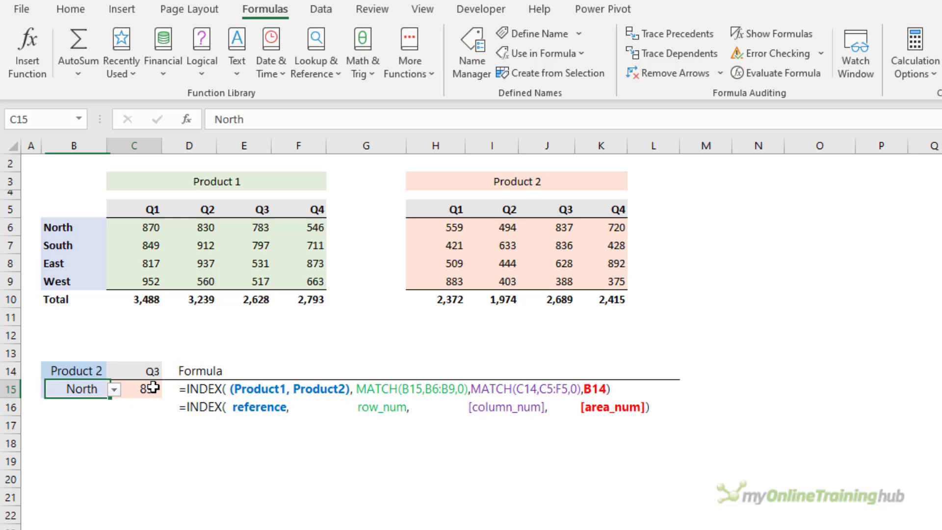
{"action": "left_click", "coordinate": [147, 330]}
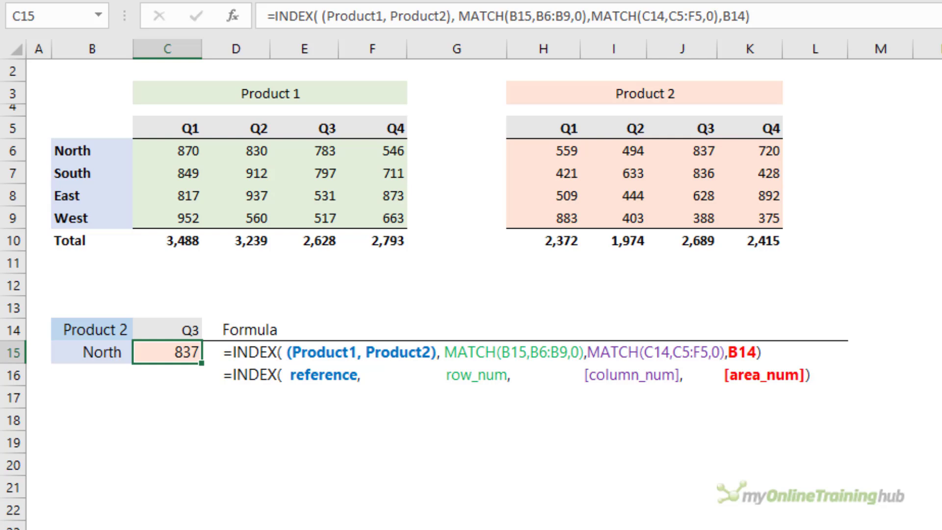
{"action": "left_click", "coordinate": [100, 20]}
{"action": "key", "text": "Escape"}
{"action": "left_click", "coordinate": [84, 33]}
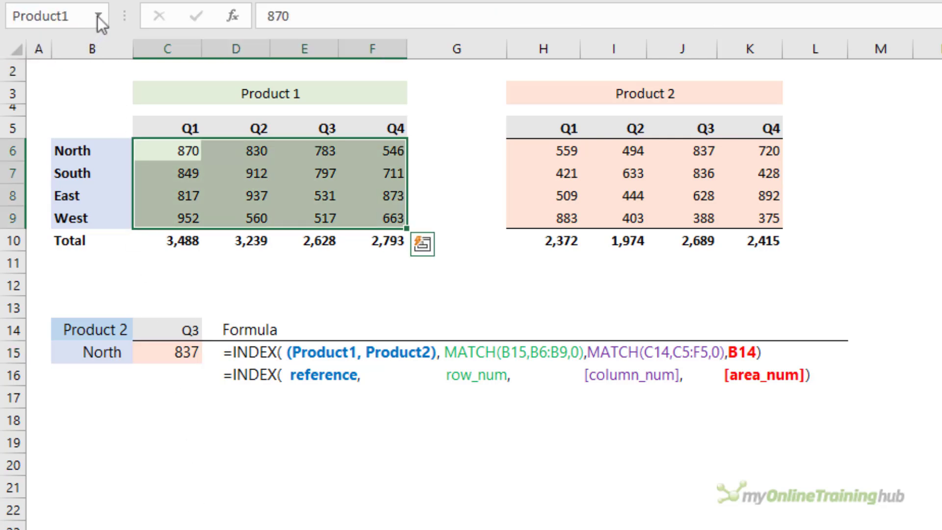
{"action": "left_click", "coordinate": [98, 16]}
{"action": "left_click", "coordinate": [72, 60]}
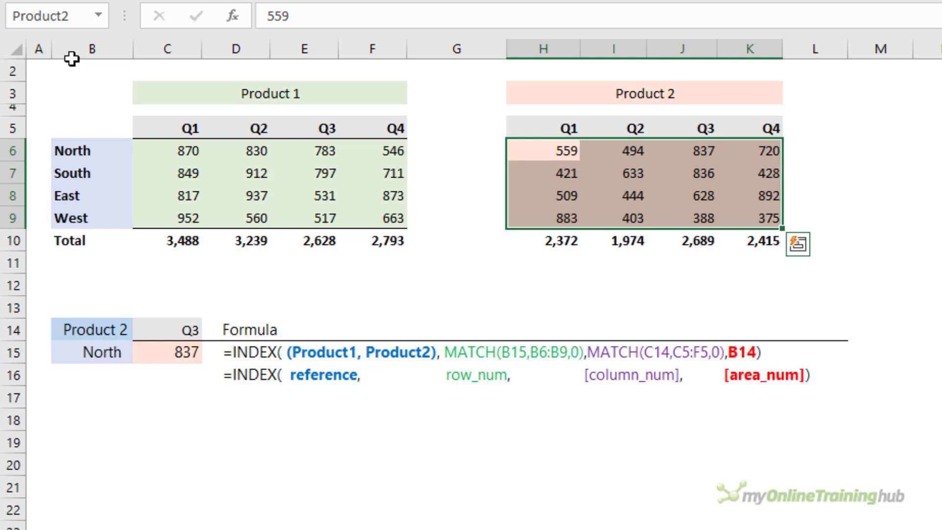
{"action": "left_click", "coordinate": [172, 355]}
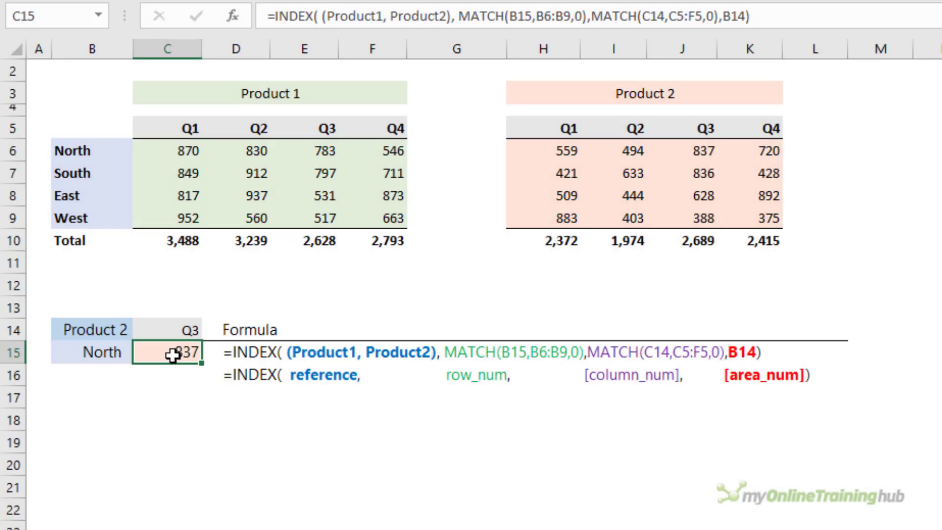
{"action": "double_click", "coordinate": [172, 355]}
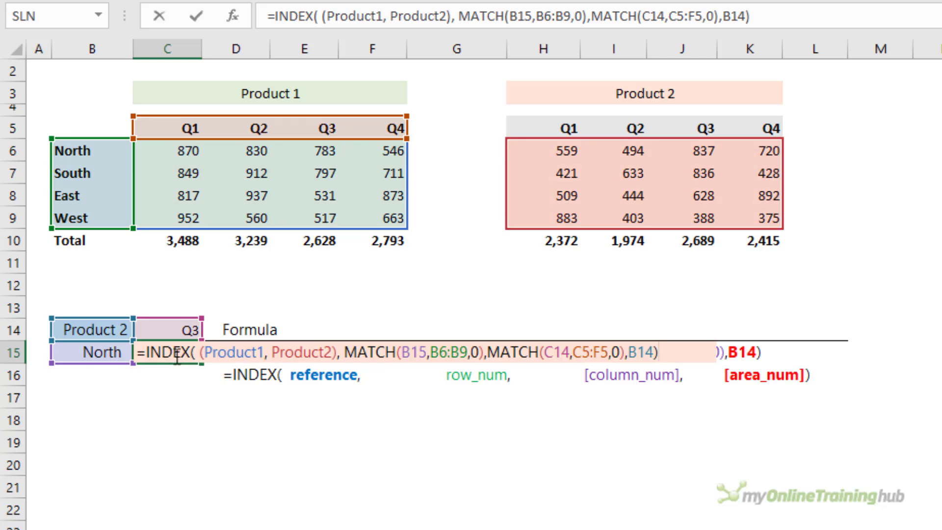
{"action": "left_click", "coordinate": [421, 390]}
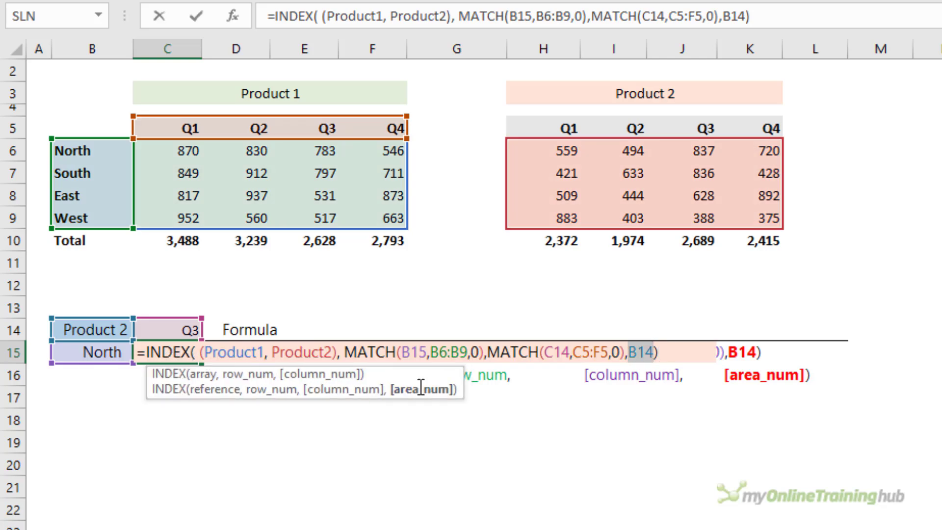
{"action": "key", "text": "Escape"}
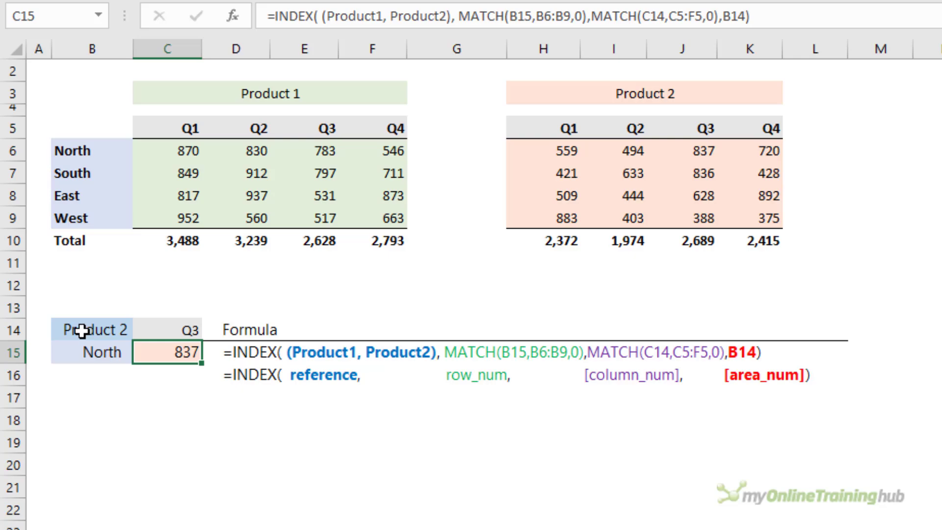
{"action": "left_click", "coordinate": [76, 329]}
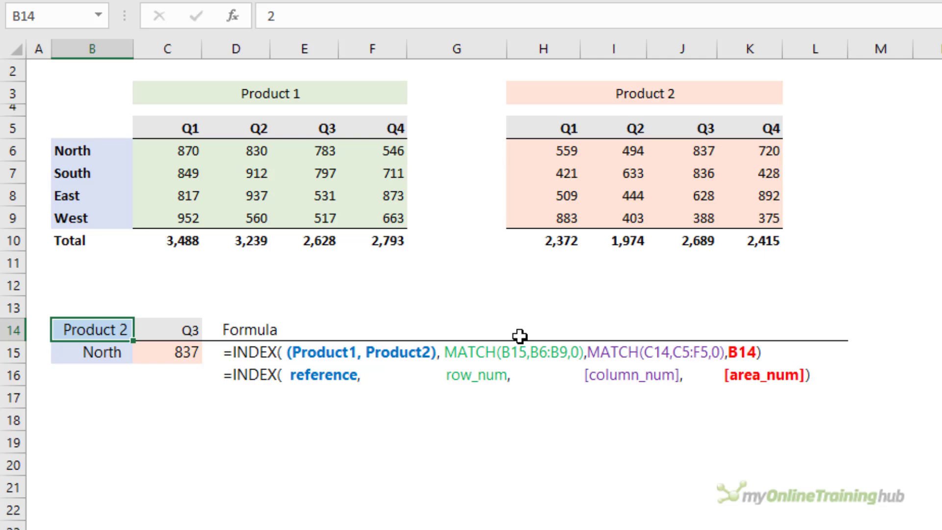
{"action": "key", "text": "ctrl+1"}
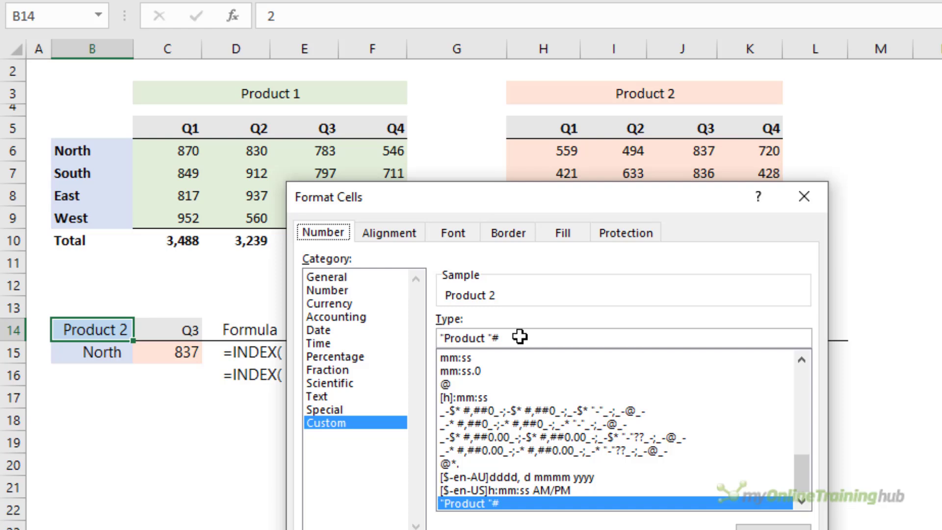
{"action": "left_click", "coordinate": [522, 337]}
{"action": "key", "text": "shift+Home"}
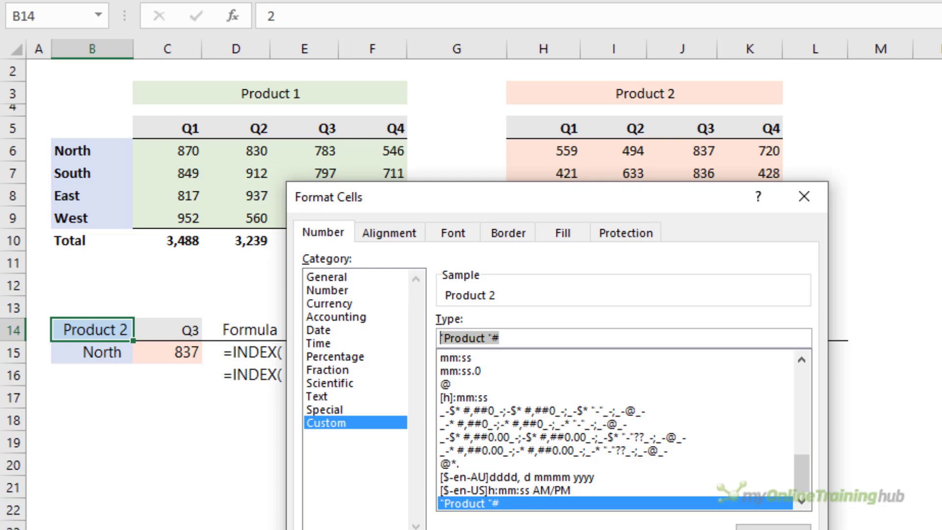
{"action": "key", "text": "Return"}
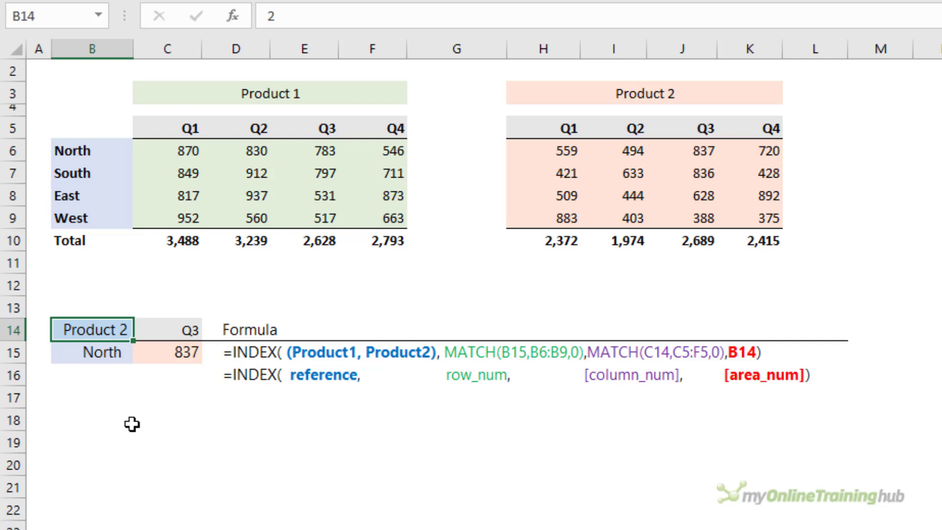
- Enter area number 1 in B14 and choose South as the region in B15
{"action": "type", "text": "1"}
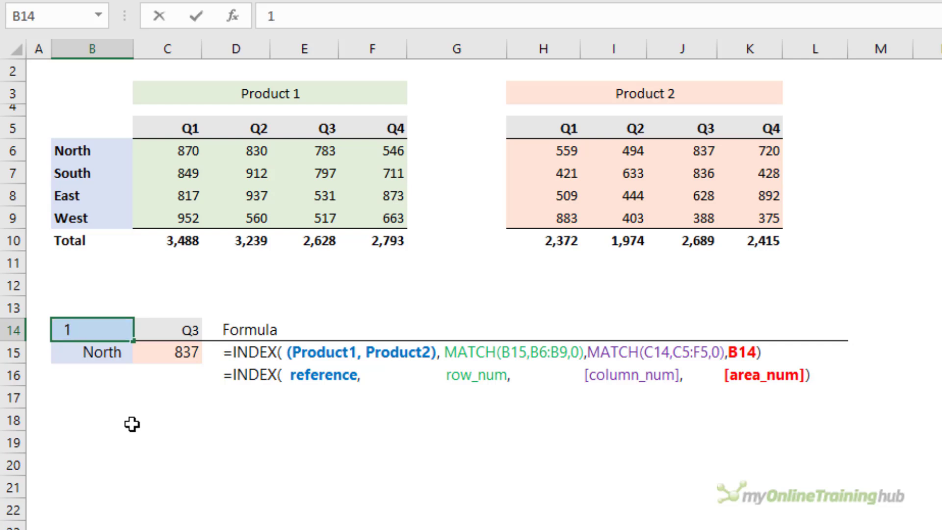
{"action": "key", "text": "Return"}
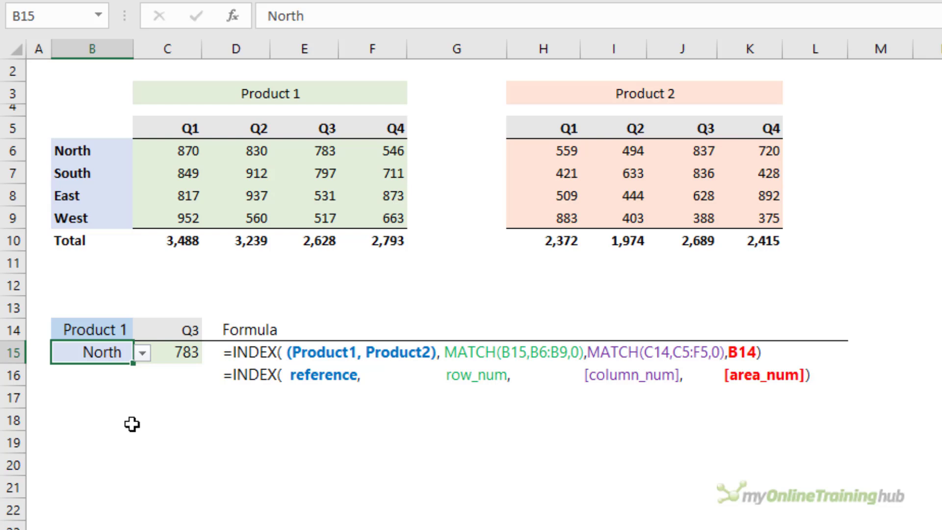
{"action": "left_click", "coordinate": [147, 328]}
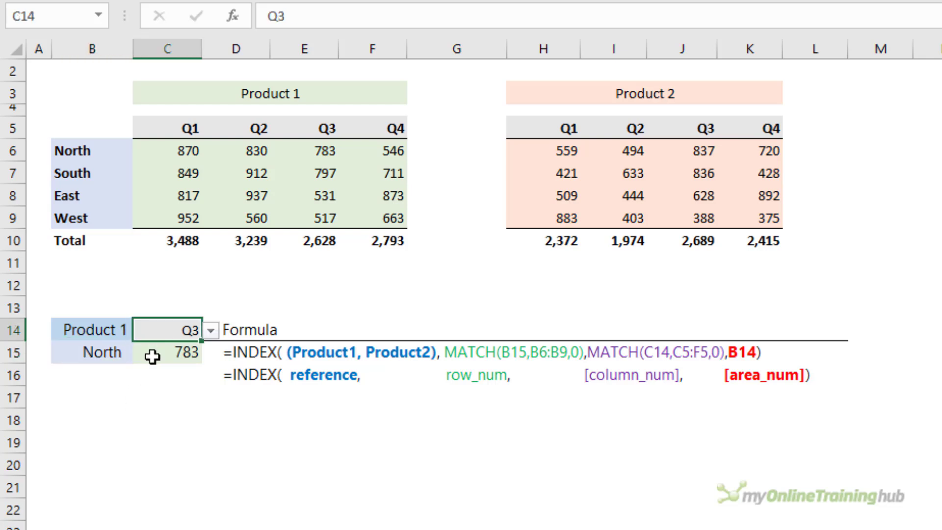
{"action": "left_click", "coordinate": [123, 354]}
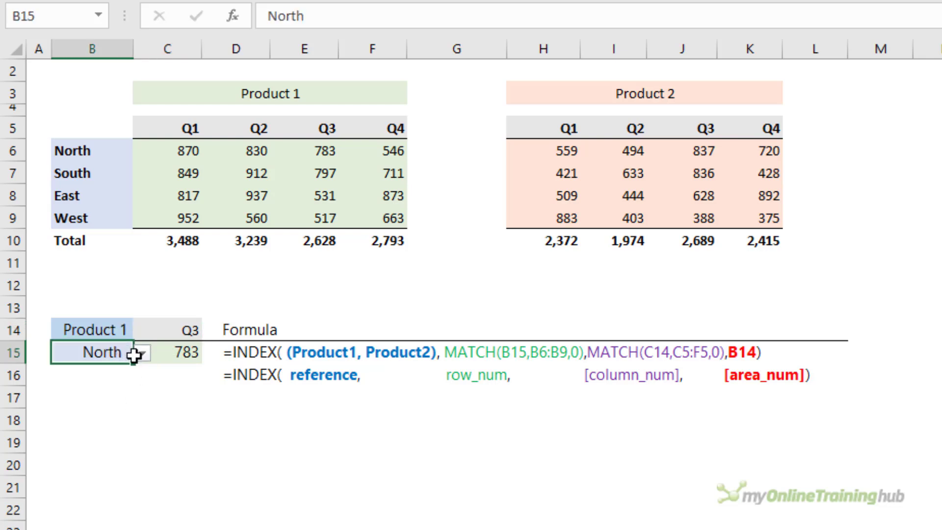
{"action": "left_click", "coordinate": [137, 355]}
{"action": "left_click", "coordinate": [113, 387]}
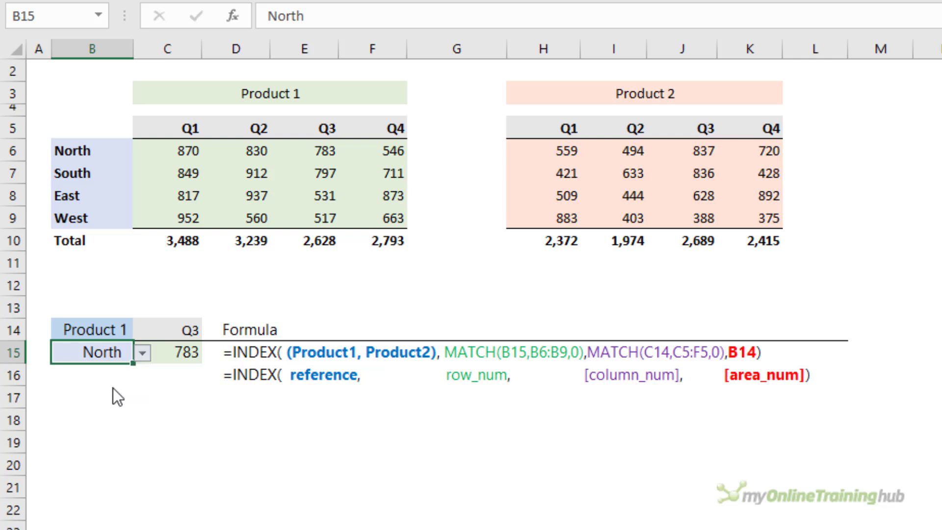
- Choose Q2 in C14 and change B14 to area 2 so C15 returns 633
{"action": "left_click", "coordinate": [192, 328]}
{"action": "left_click", "coordinate": [210, 331]}
{"action": "left_click", "coordinate": [181, 357]}
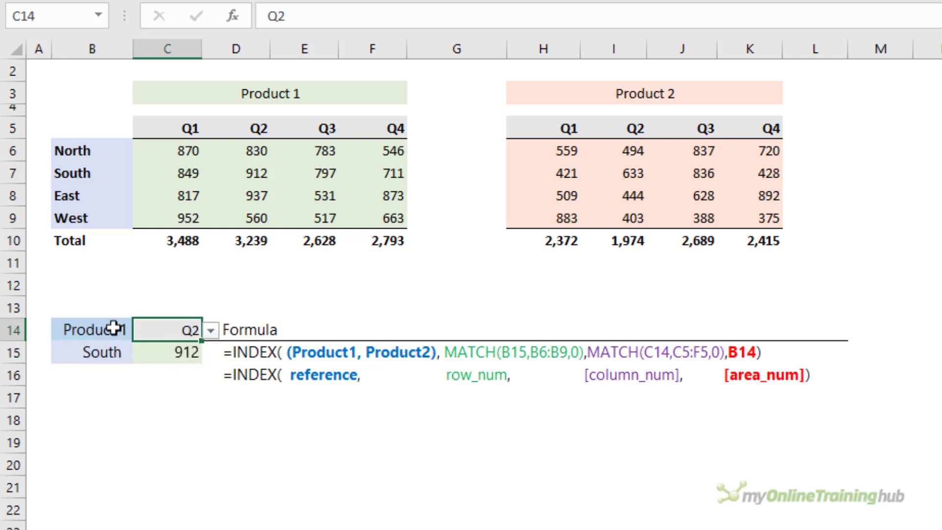
{"action": "left_click", "coordinate": [120, 328]}
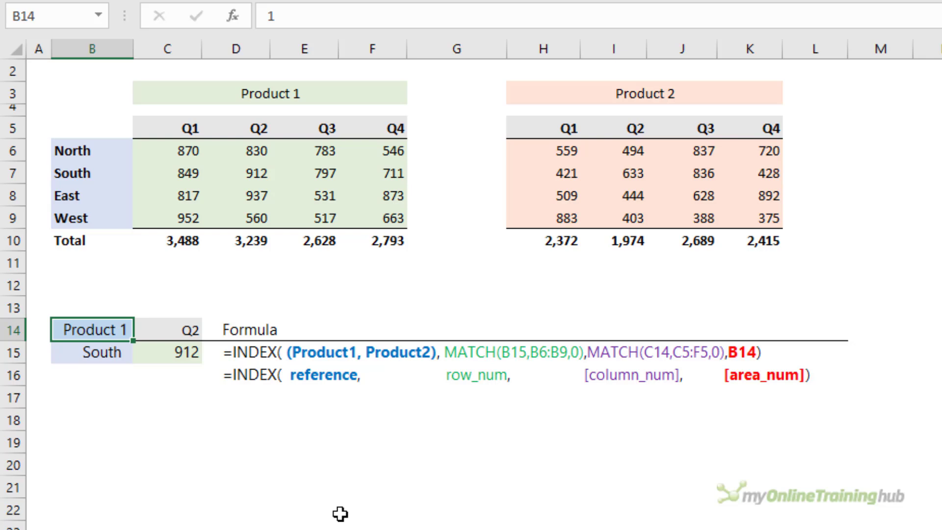
{"action": "type", "text": "2"}
{"action": "key", "text": "Return"}
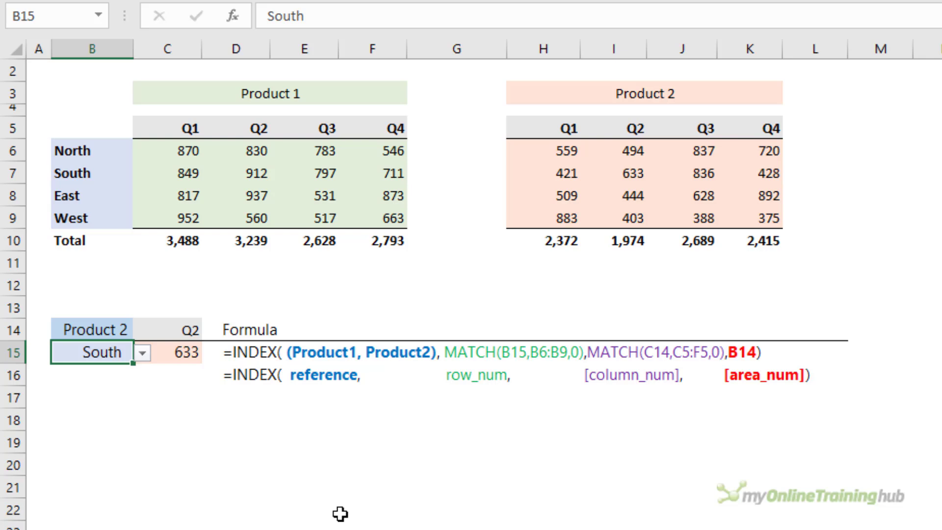
- Inspect C15's INDEX formula arguments, highlighting column_num, without changing it
{"action": "left_click", "coordinate": [187, 361]}
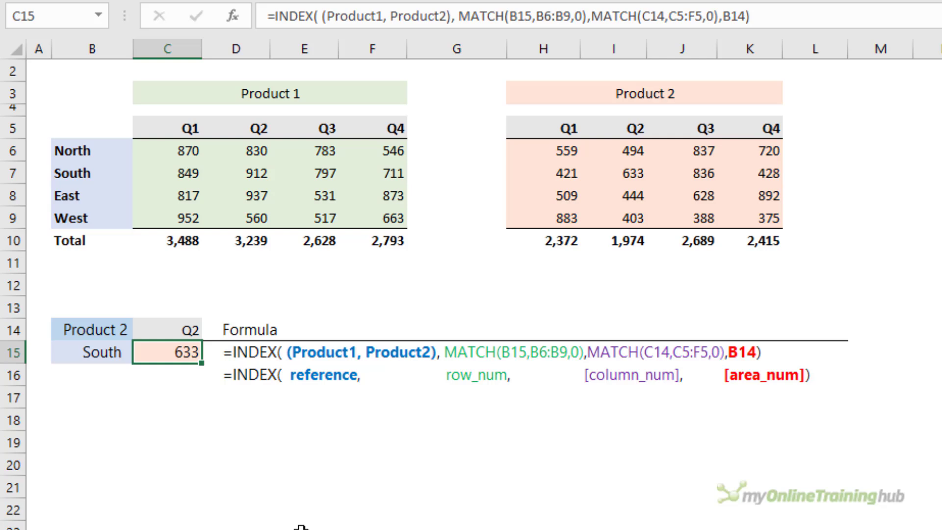
{"action": "key", "text": "F2"}
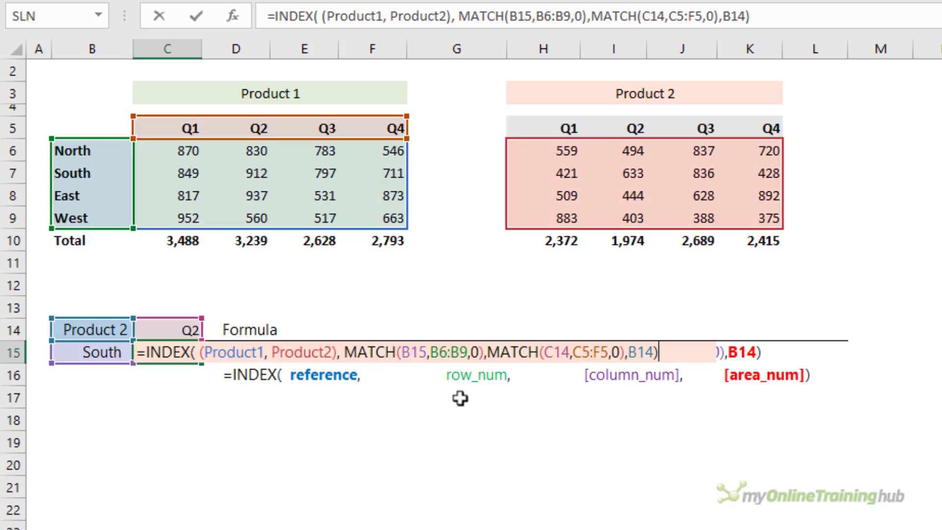
{"action": "left_click", "coordinate": [507, 361]}
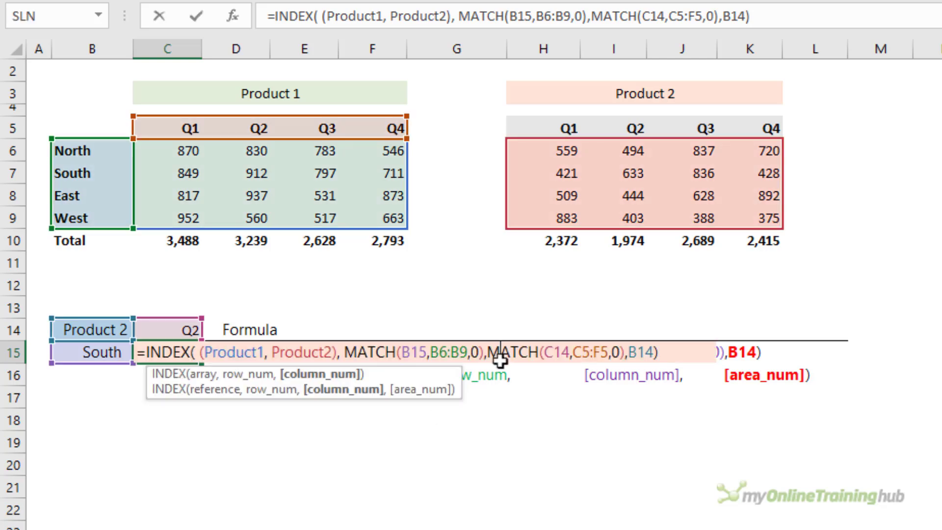
{"action": "left_click", "coordinate": [348, 393]}
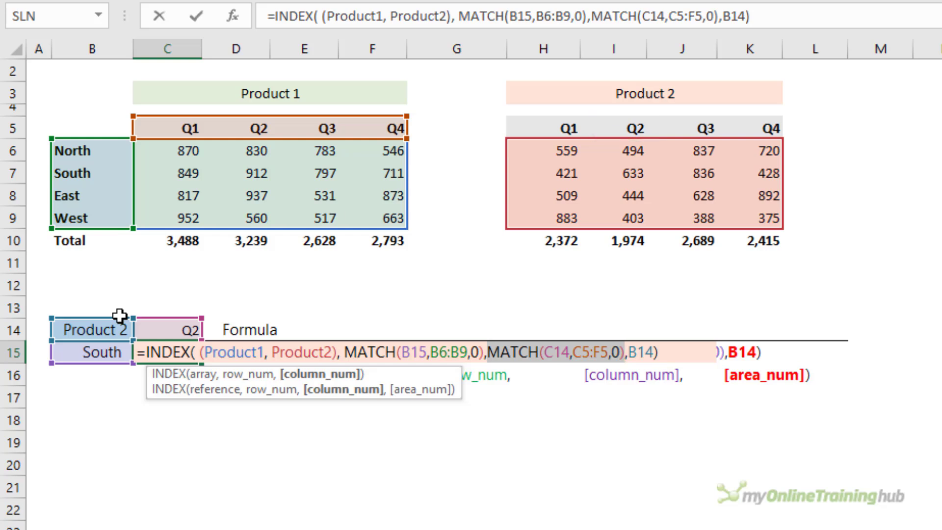
{"action": "key", "text": "ctrl+Return"}
- Select the region labels and C5:F5 and H5:K5 headers, then show C15's outlined ranges
{"action": "left_click_drag", "start_coordinate": [533, 128], "coordinate": [773, 129]}
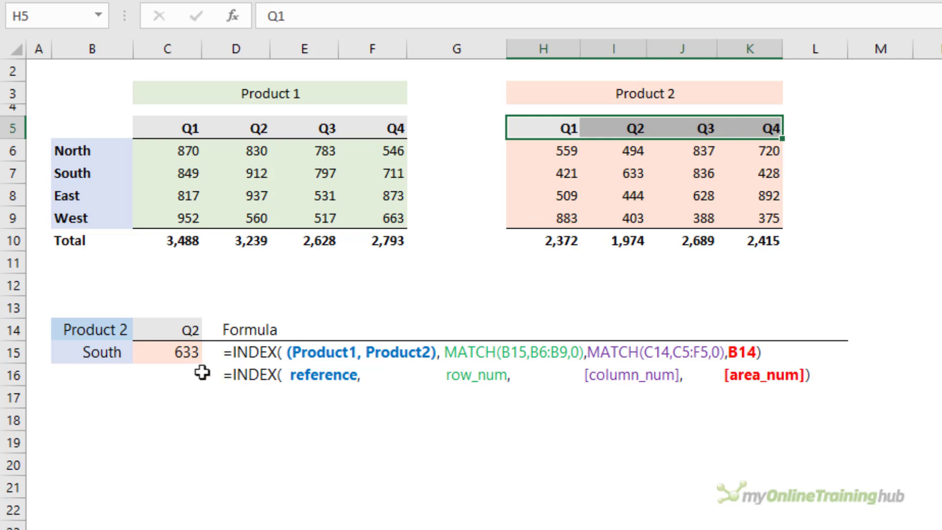
{"action": "left_click", "coordinate": [173, 327]}
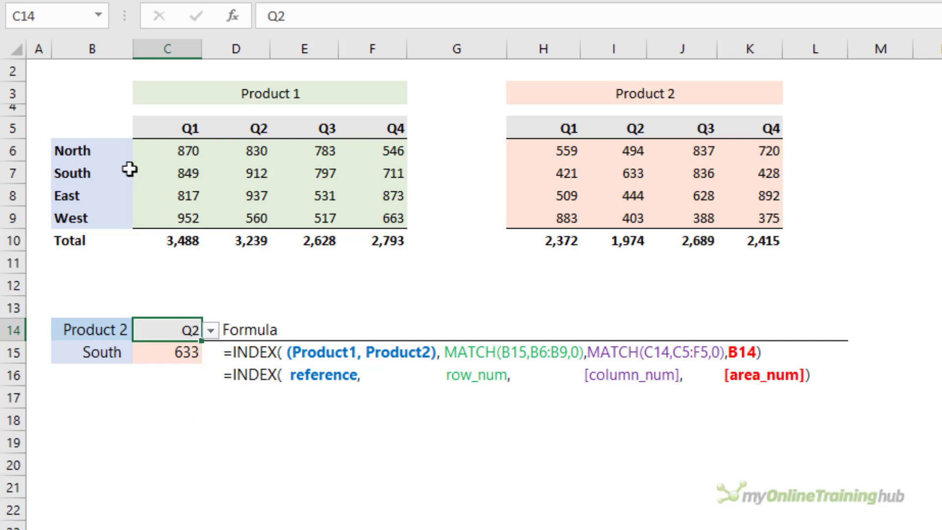
{"action": "left_click_drag", "start_coordinate": [124, 148], "coordinate": [108, 219]}
{"action": "left_click_drag", "start_coordinate": [165, 118], "coordinate": [394, 121]}
{"action": "left_click_drag", "start_coordinate": [537, 120], "coordinate": [771, 125]}
{"action": "left_click", "coordinate": [178, 352]}
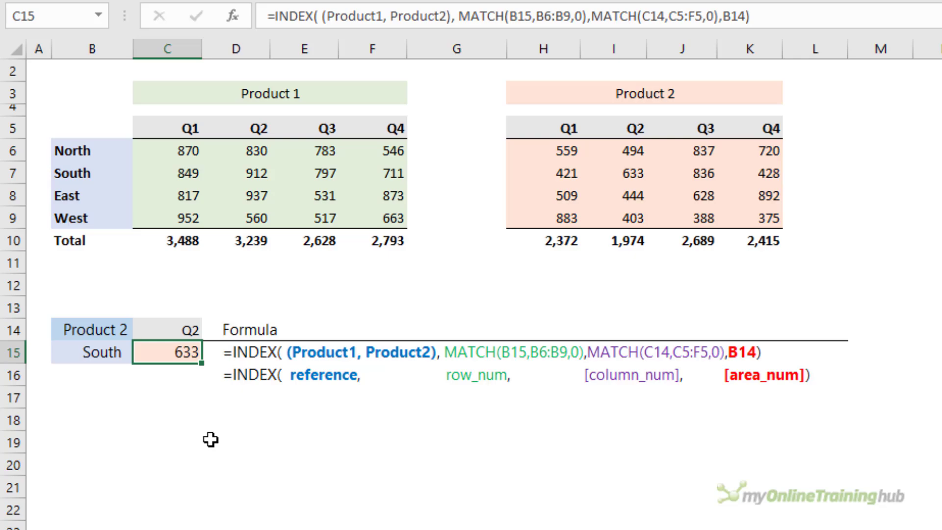
{"action": "key", "text": "F2"}
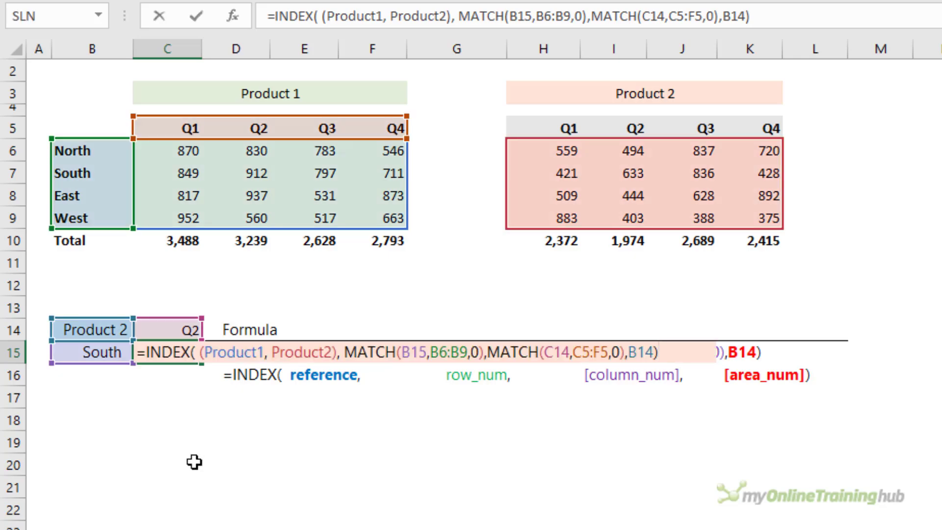